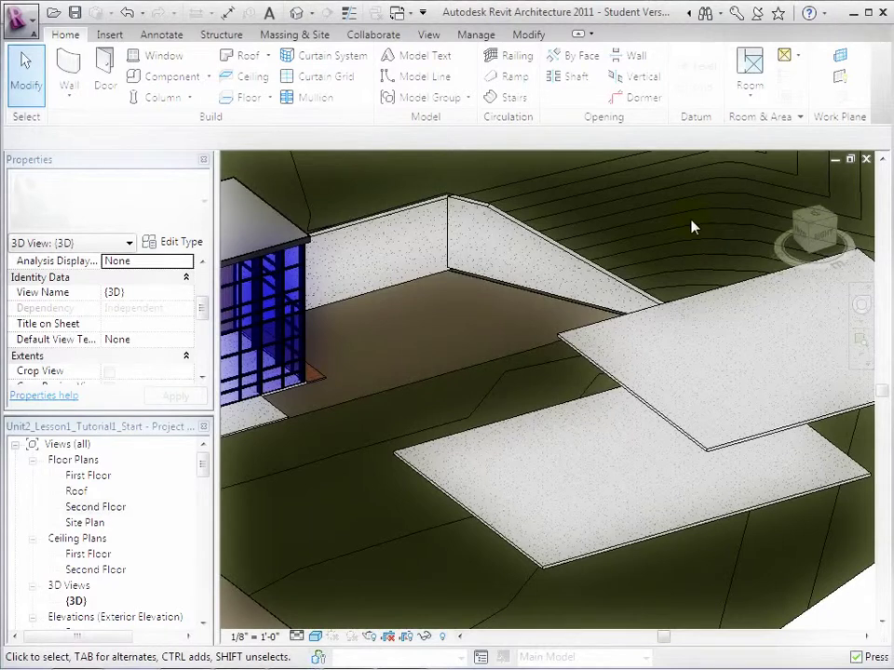
- Open the First Floor plan and zoom in on the rectangular floor slab
{"action": "double_click", "coordinate": [91, 476]}
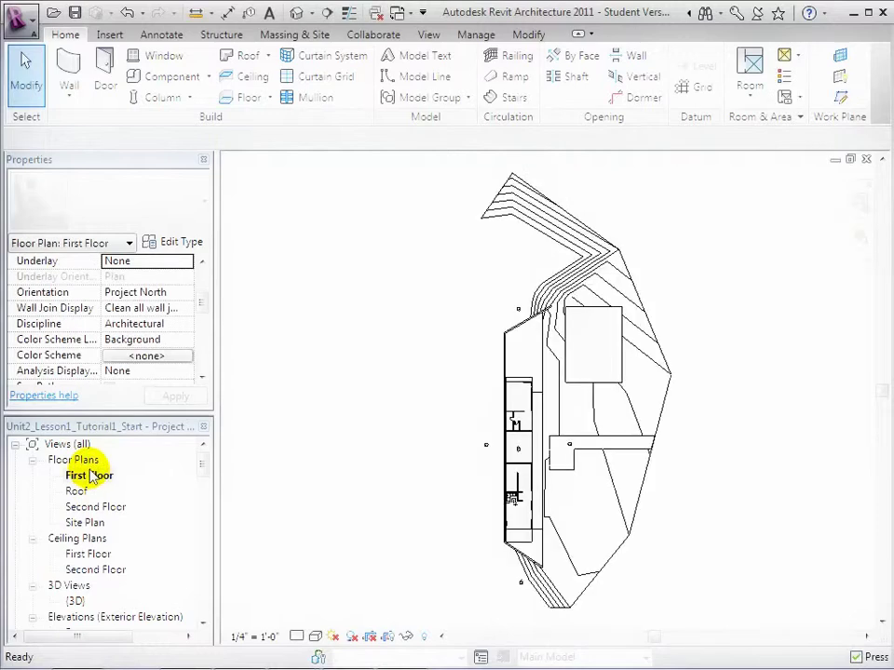
{"action": "scroll", "coordinate": [622, 367], "scroll_direction": "up", "scroll_amount": 2}
{"action": "scroll", "coordinate": [622, 368], "scroll_direction": "up", "scroll_amount": 2}
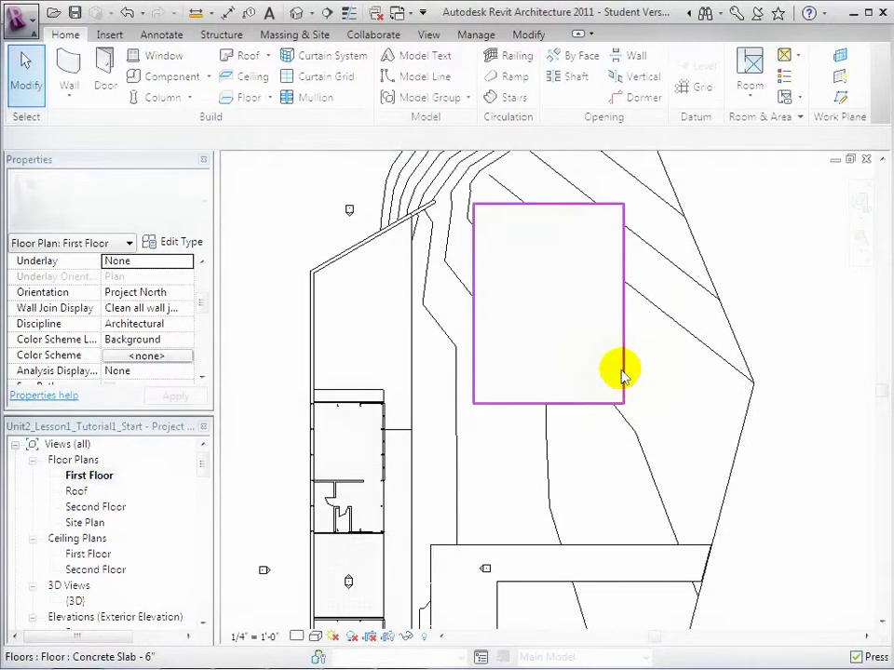
{"action": "scroll", "coordinate": [623, 368], "scroll_direction": "up", "scroll_amount": 2}
{"action": "mouse_move", "coordinate": [657, 391]}
{"action": "middle_mouse_down"}
{"action": "mouse_move", "coordinate": [676, 519]}
{"action": "mouse_move", "coordinate": [664, 519]}
{"action": "middle_mouse_up"}
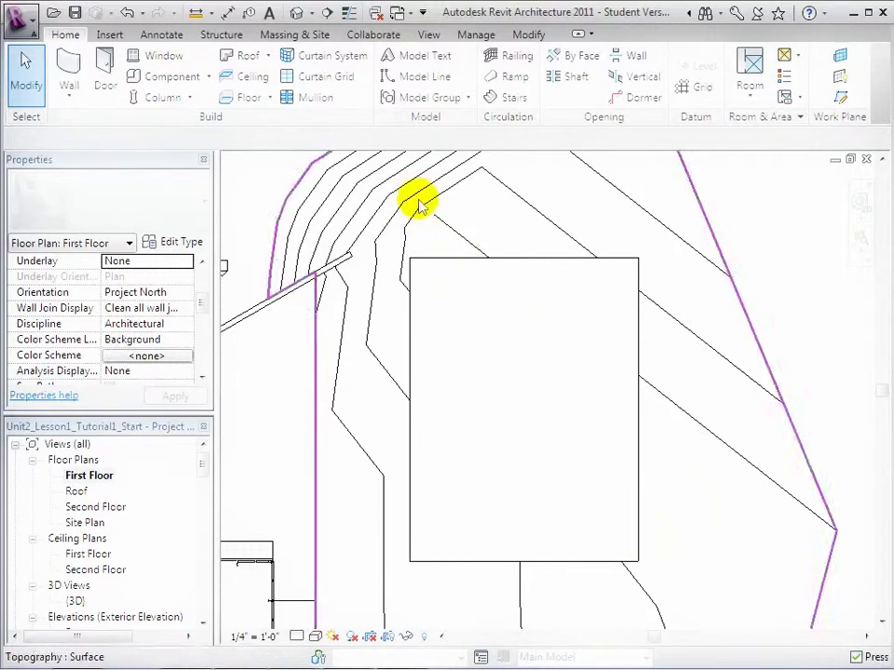
- Sketch a vertical 21-riser, 3-ft-wide stair run on the slab and finish the stair
{"action": "left_click", "coordinate": [517, 103]}
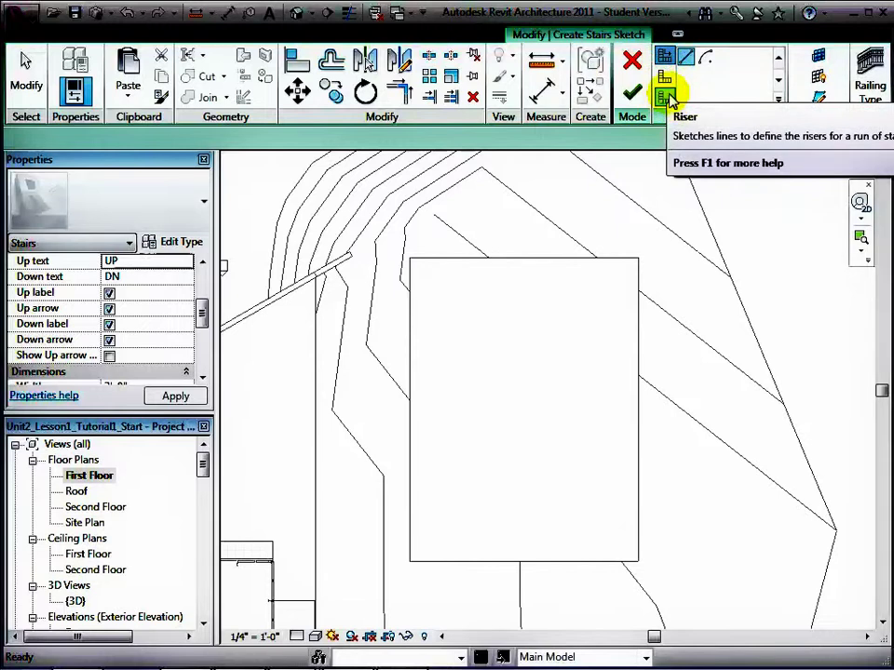
{"action": "left_click", "coordinate": [664, 57]}
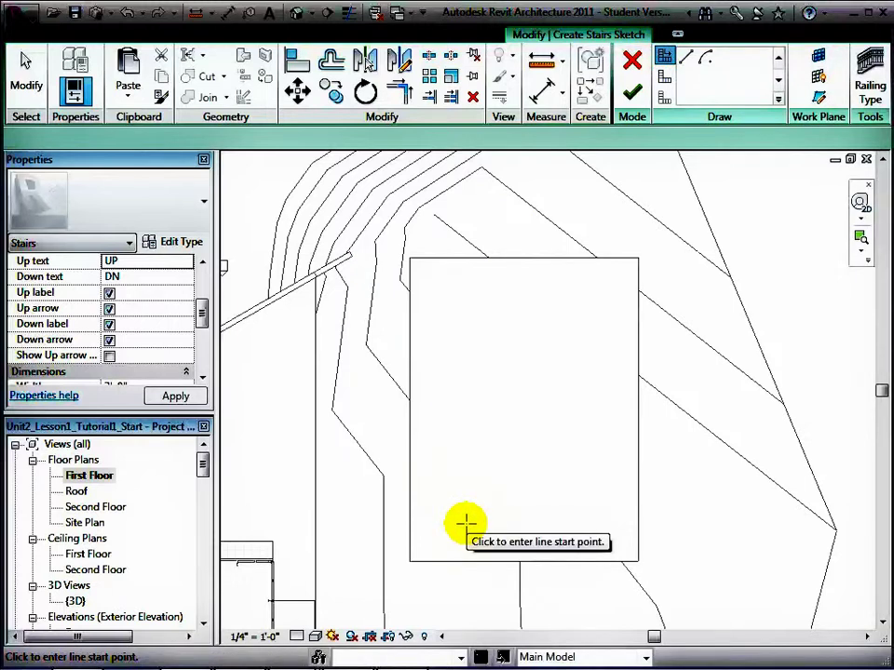
{"action": "left_click_drag", "start_coordinate": [203, 311], "coordinate": [201, 265]}
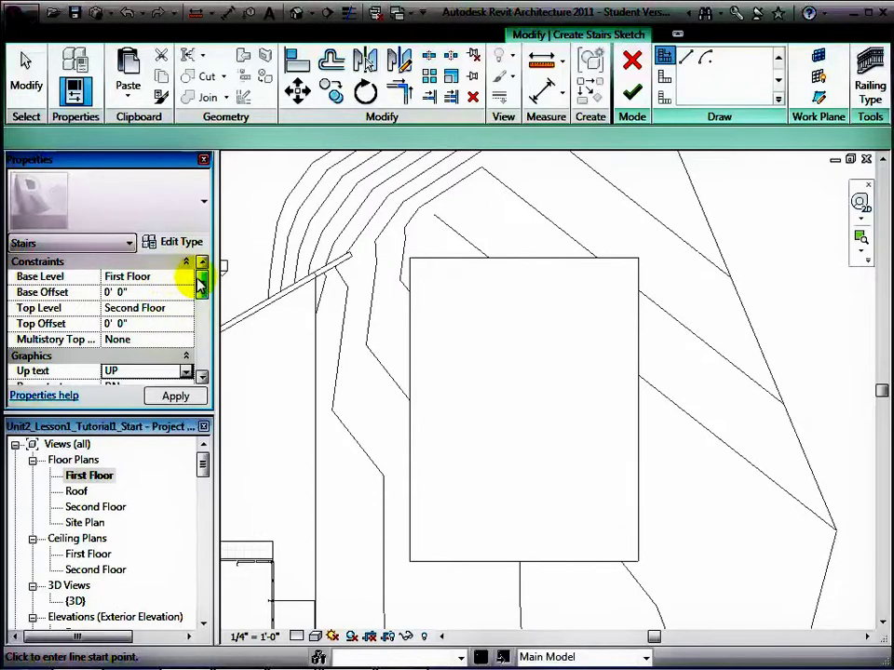
{"action": "left_click_drag", "start_coordinate": [203, 288], "coordinate": [203, 335]}
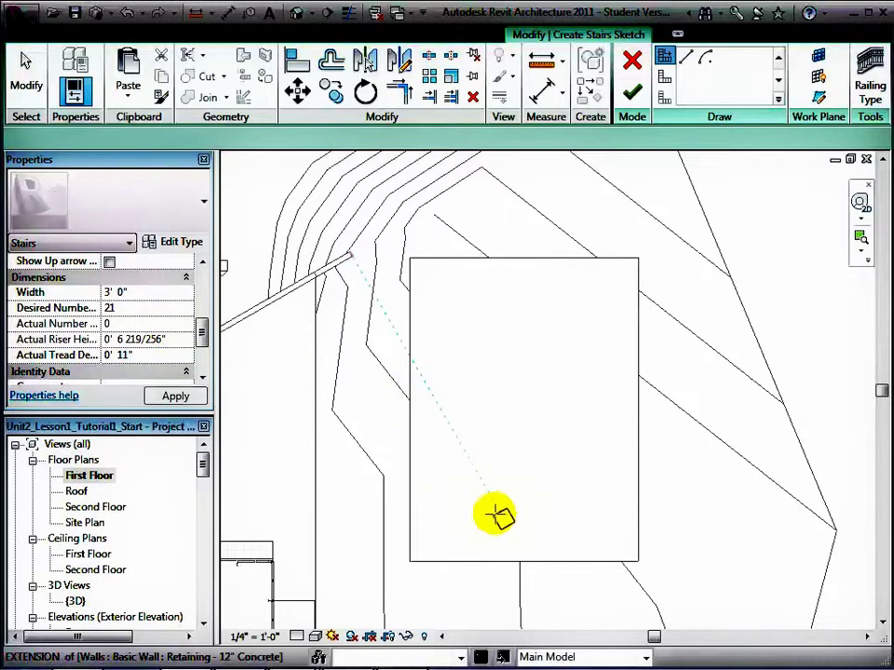
{"action": "left_click", "coordinate": [465, 517]}
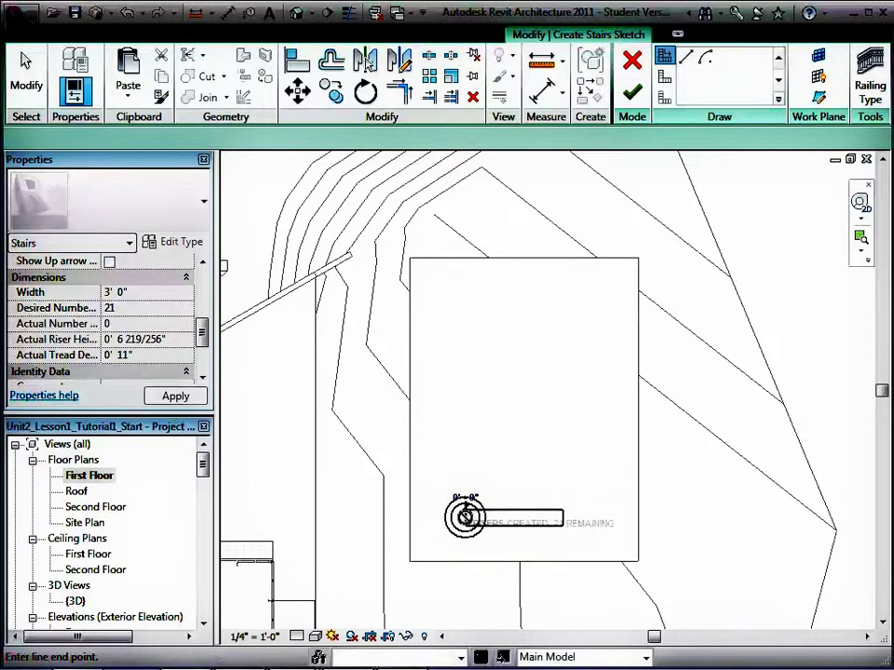
{"action": "left_click", "coordinate": [466, 422]}
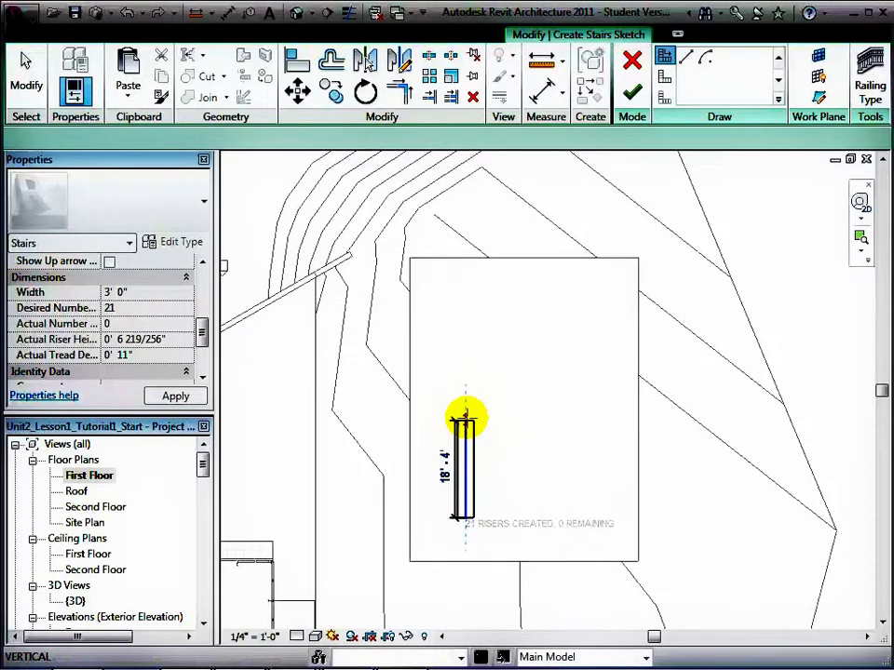
{"action": "left_click", "coordinate": [465, 418]}
{"action": "key", "text": "Escape"}
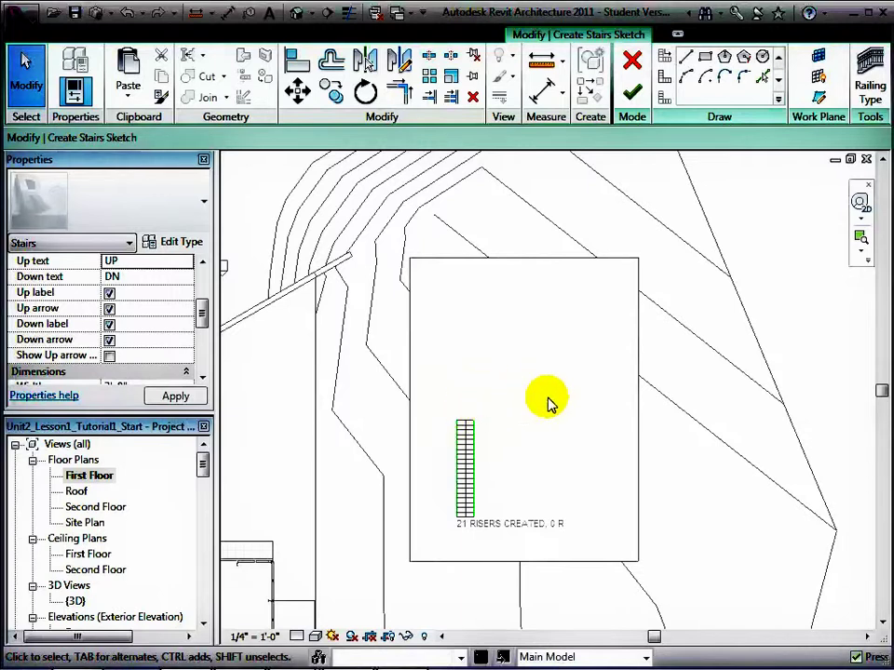
{"action": "left_click", "coordinate": [629, 94]}
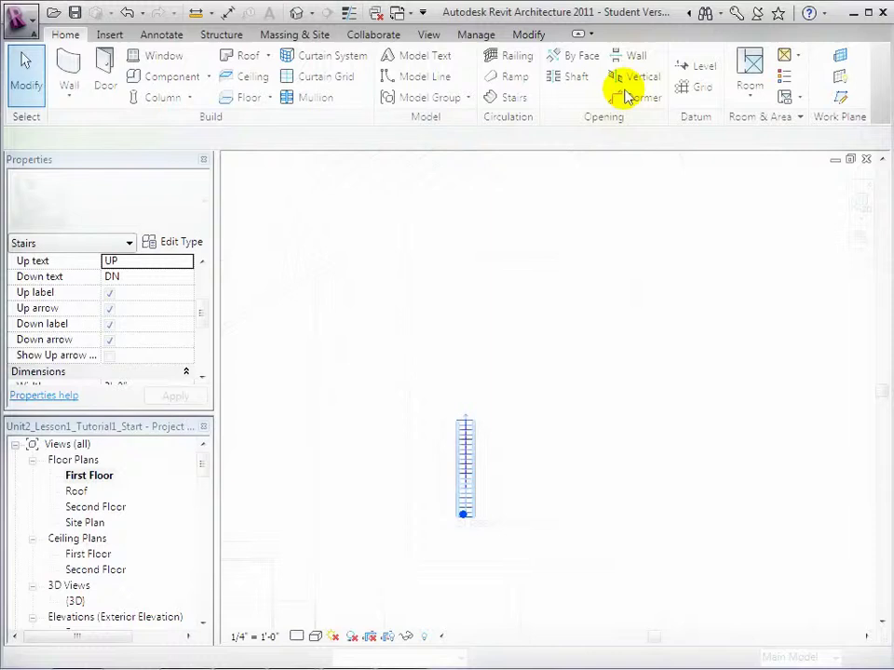
- Show the railed straight stair in the default 3D view, zoomed and centered
{"action": "left_click", "coordinate": [511, 486]}
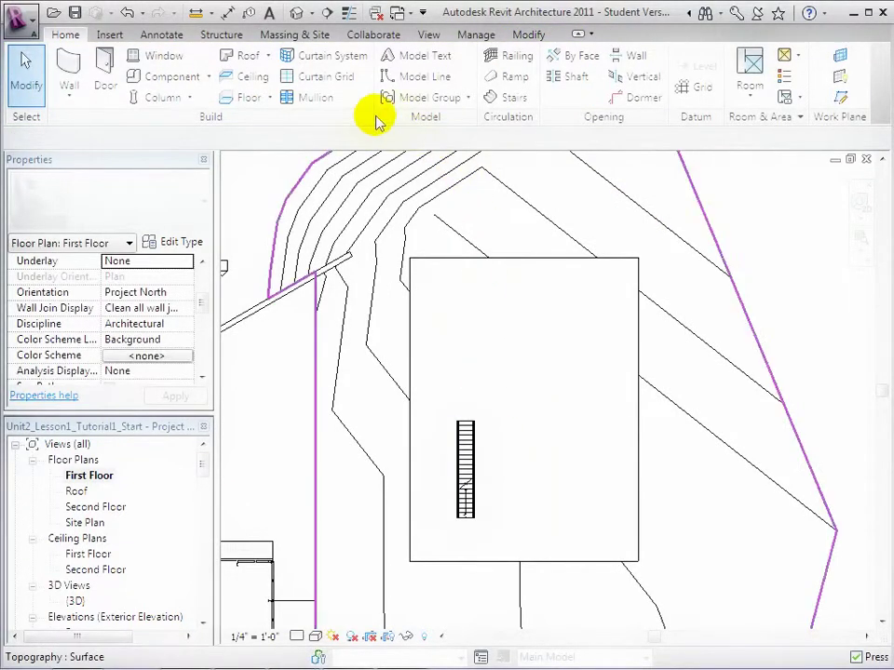
{"action": "left_click", "coordinate": [298, 13]}
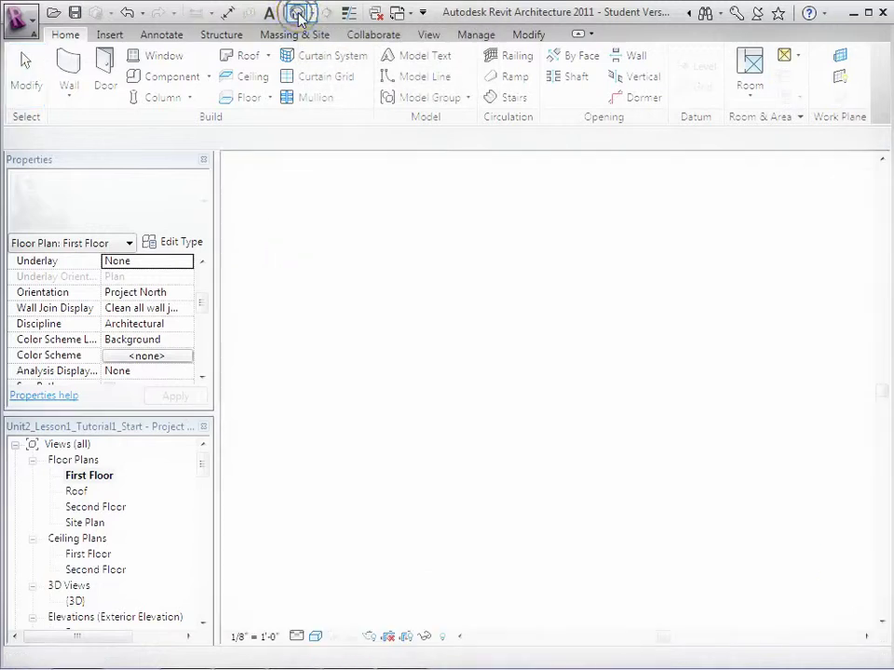
{"action": "scroll", "coordinate": [549, 493], "scroll_direction": "up", "scroll_amount": 2}
{"action": "scroll", "coordinate": [558, 499], "scroll_direction": "up", "scroll_amount": 1}
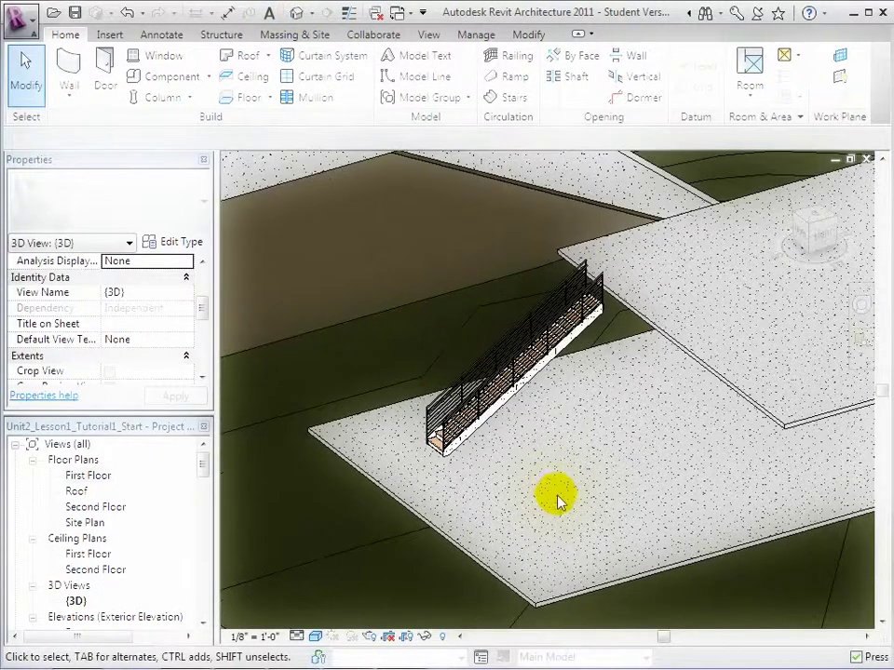
{"action": "scroll", "coordinate": [559, 499], "scroll_direction": "up", "scroll_amount": 1}
{"action": "scroll", "coordinate": [586, 437], "scroll_direction": "up", "scroll_amount": 1}
{"action": "middle_click_drag", "start_coordinate": [622, 358], "coordinate": [622, 443]}
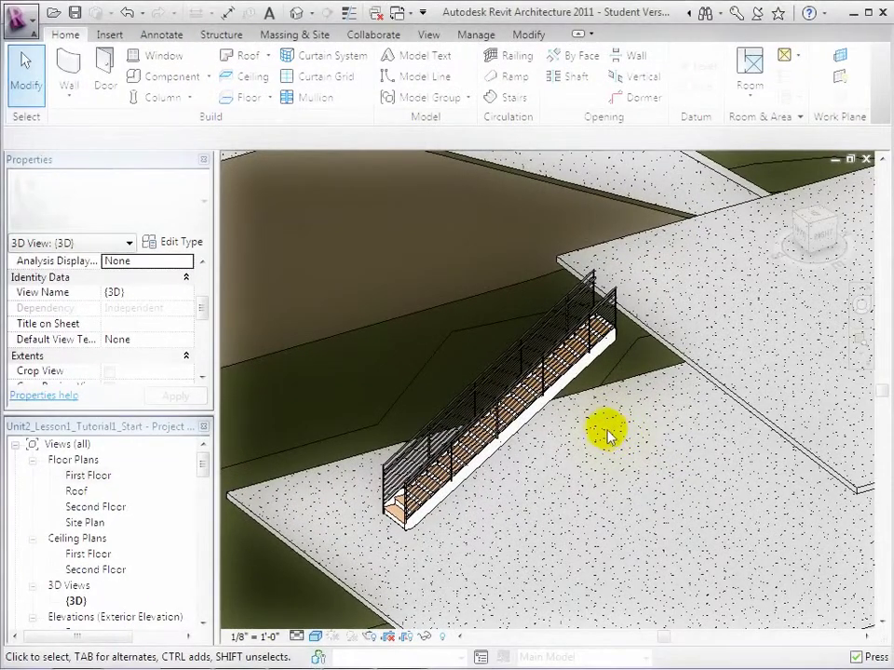
- Flip the straight stair's up direction in the First Floor plan
{"action": "left_click", "coordinate": [89, 477]}
{"action": "double_click", "coordinate": [89, 477]}
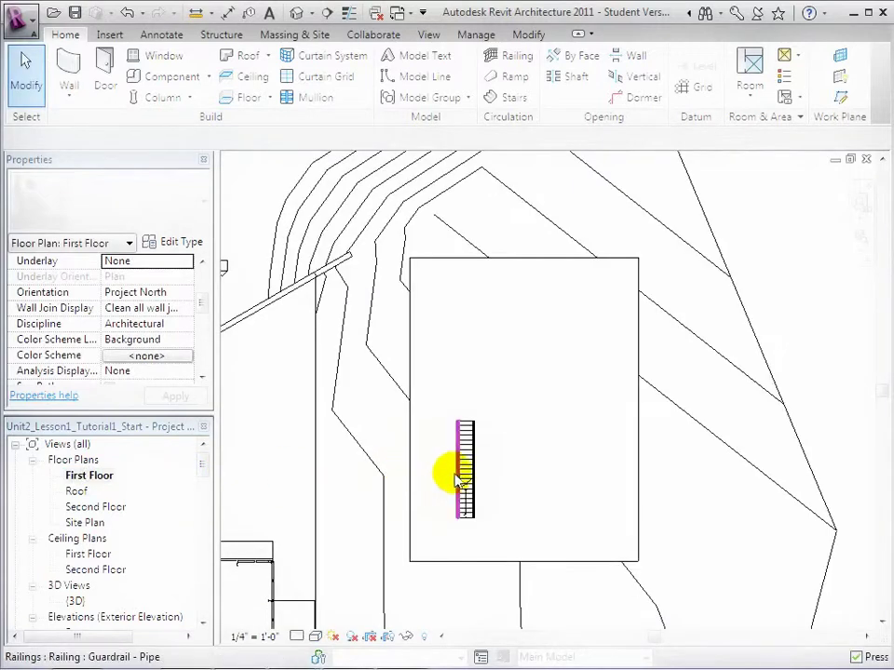
{"action": "left_click", "coordinate": [465, 484]}
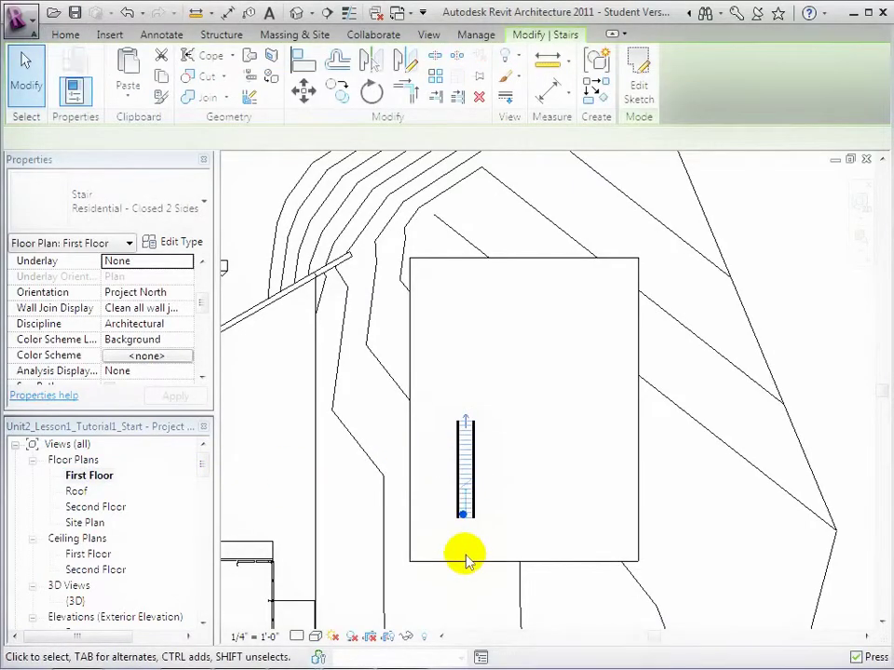
{"action": "scroll", "coordinate": [464, 540], "scroll_direction": "up", "scroll_amount": 1}
{"action": "scroll", "coordinate": [463, 538], "scroll_direction": "up", "scroll_amount": 2}
{"action": "middle_click_drag", "start_coordinate": [473, 546], "coordinate": [471, 597]}
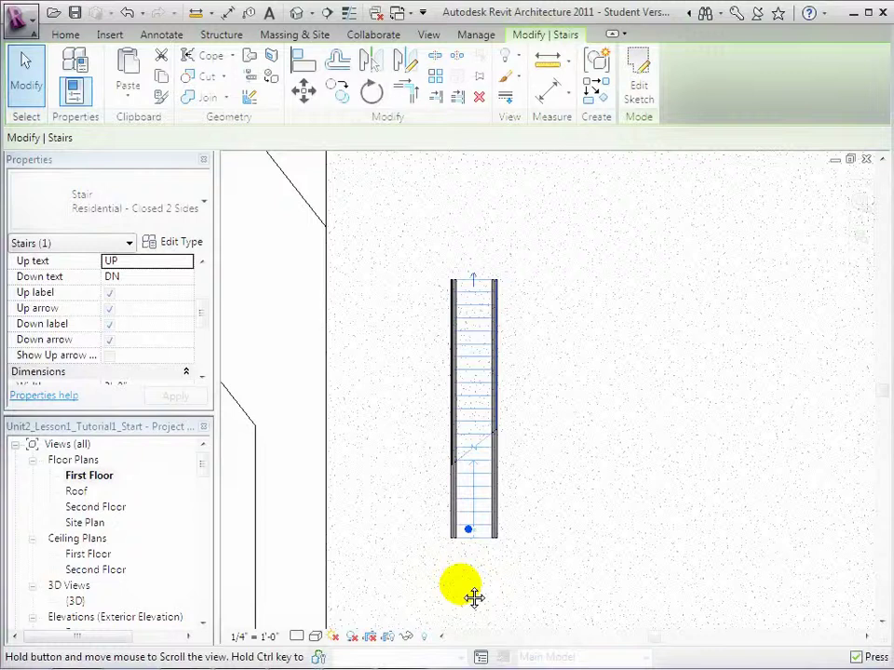
{"action": "scroll", "coordinate": [464, 592], "scroll_direction": "up", "scroll_amount": 1}
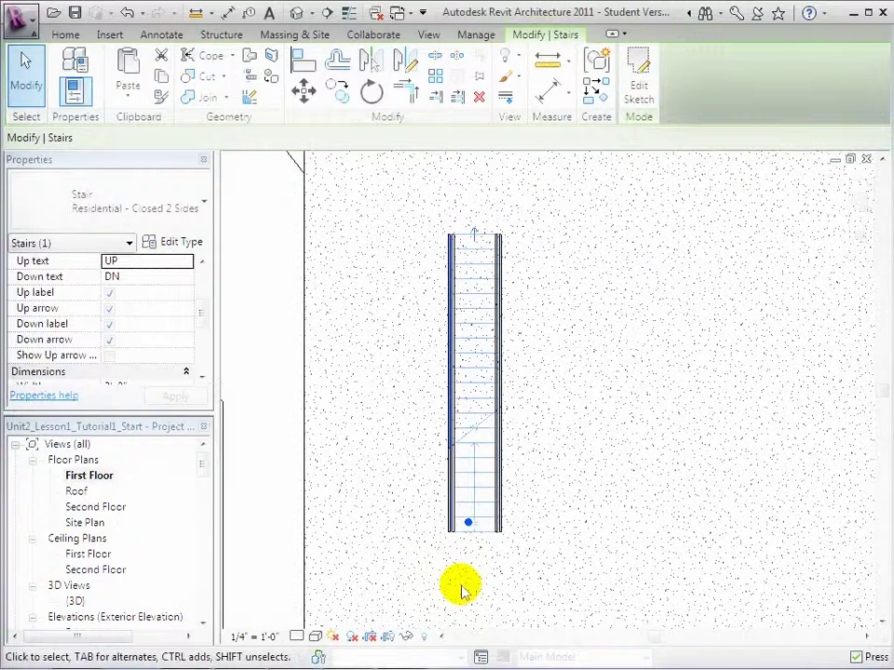
{"action": "left_click", "coordinate": [473, 232]}
{"action": "left_click", "coordinate": [405, 294]}
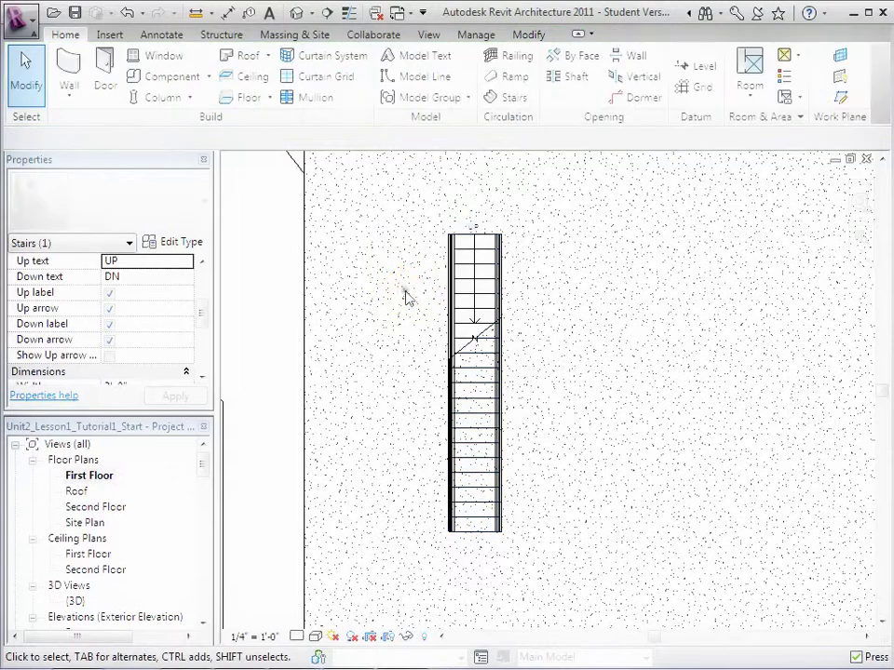
- Check the reversed stair in the default 3D view
{"action": "left_click", "coordinate": [296, 16]}
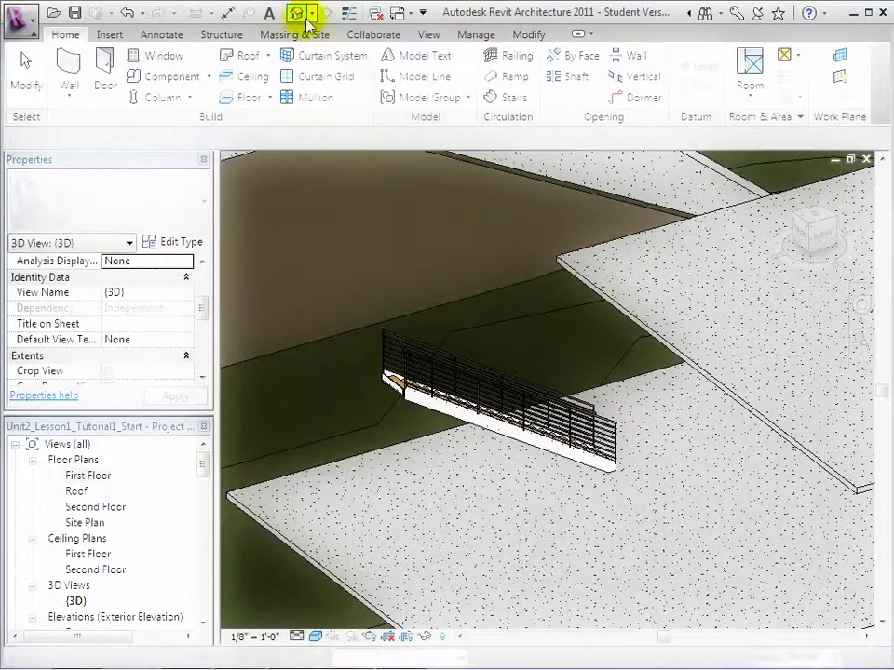
{"action": "scroll", "coordinate": [475, 461], "scroll_direction": "up", "scroll_amount": 3}
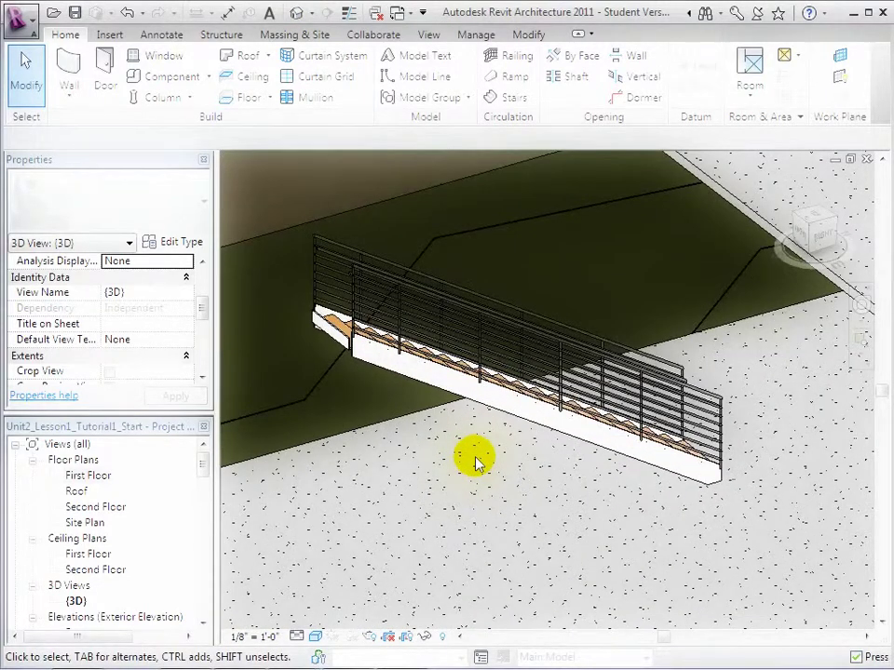
{"action": "scroll", "coordinate": [474, 461], "scroll_direction": "down", "scroll_amount": 2}
{"action": "scroll", "coordinate": [475, 461], "scroll_direction": "down", "scroll_amount": 1}
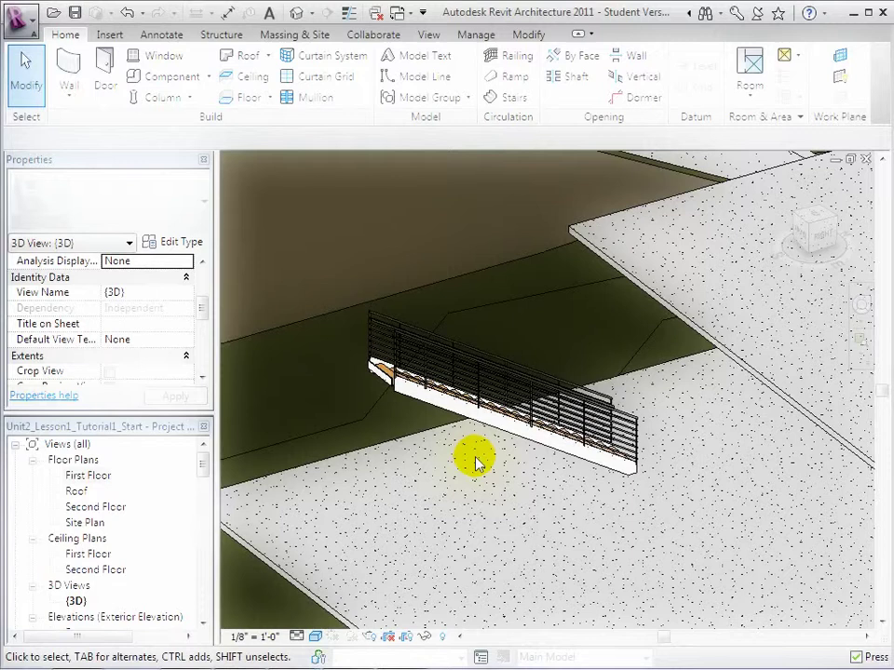
- Flip the straight stair's up direction back in the First Floor plan and zoom out
{"action": "double_click", "coordinate": [93, 475]}
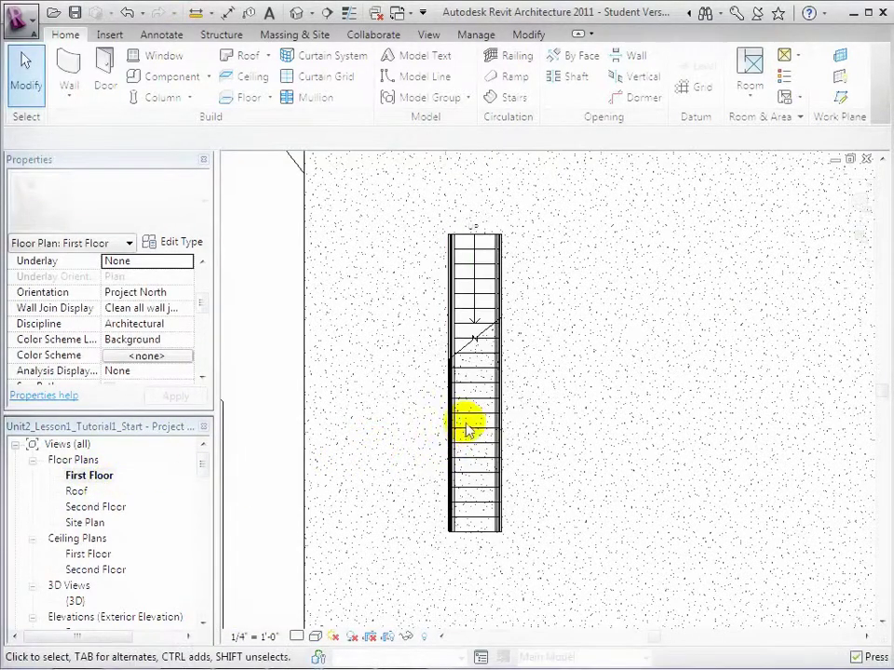
{"action": "left_click", "coordinate": [469, 416]}
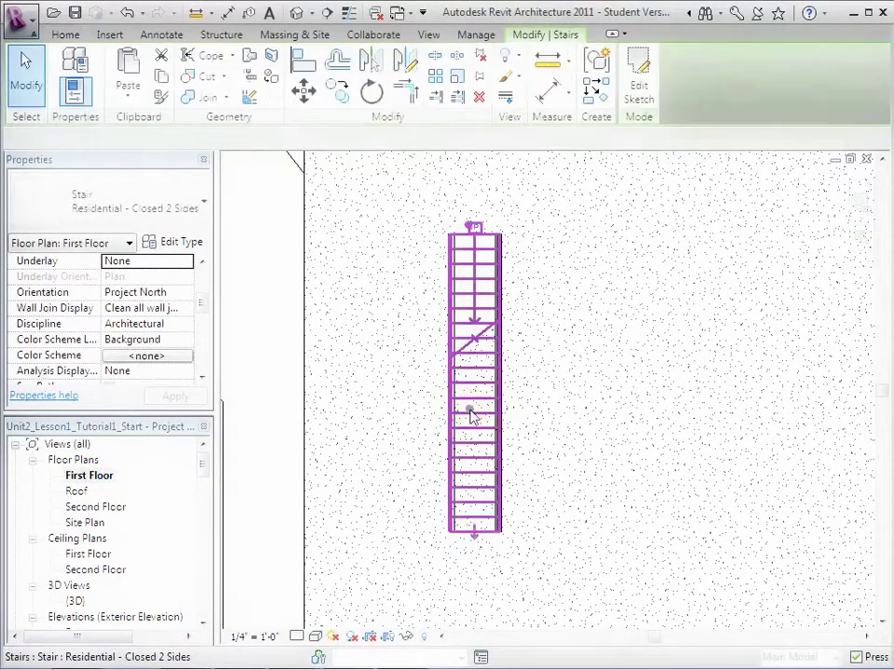
{"action": "left_click", "coordinate": [474, 535]}
{"action": "scroll", "coordinate": [619, 399], "scroll_direction": "down", "scroll_amount": 1}
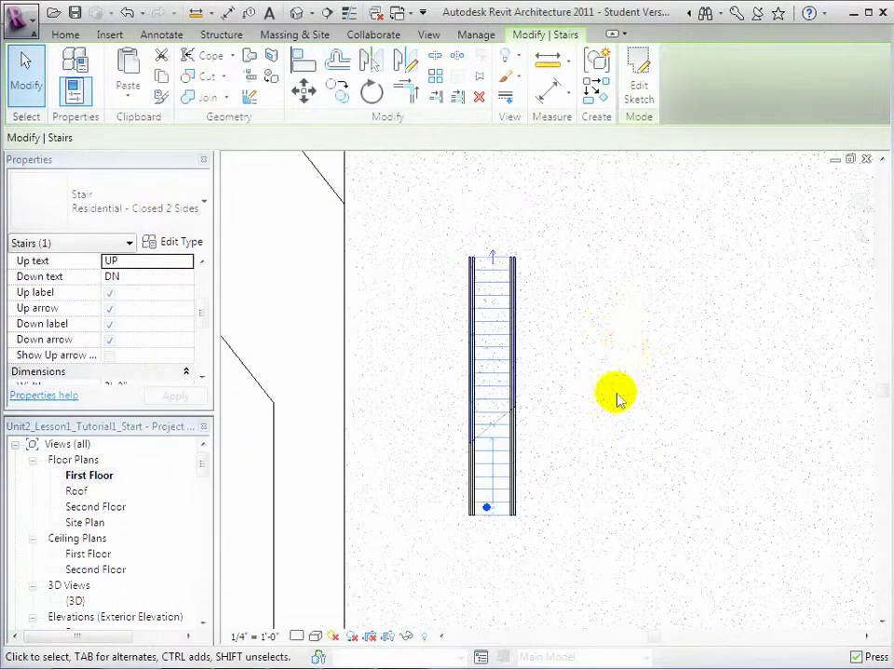
{"action": "mouse_move", "coordinate": [624, 351]}
{"action": "middle_mouse_down"}
{"action": "mouse_move", "coordinate": [630, 445]}
{"action": "mouse_move", "coordinate": [571, 441]}
{"action": "middle_mouse_up"}
{"action": "scroll", "coordinate": [621, 439], "scroll_direction": "down", "scroll_amount": 1}
{"action": "scroll", "coordinate": [620, 436], "scroll_direction": "down", "scroll_amount": 1}
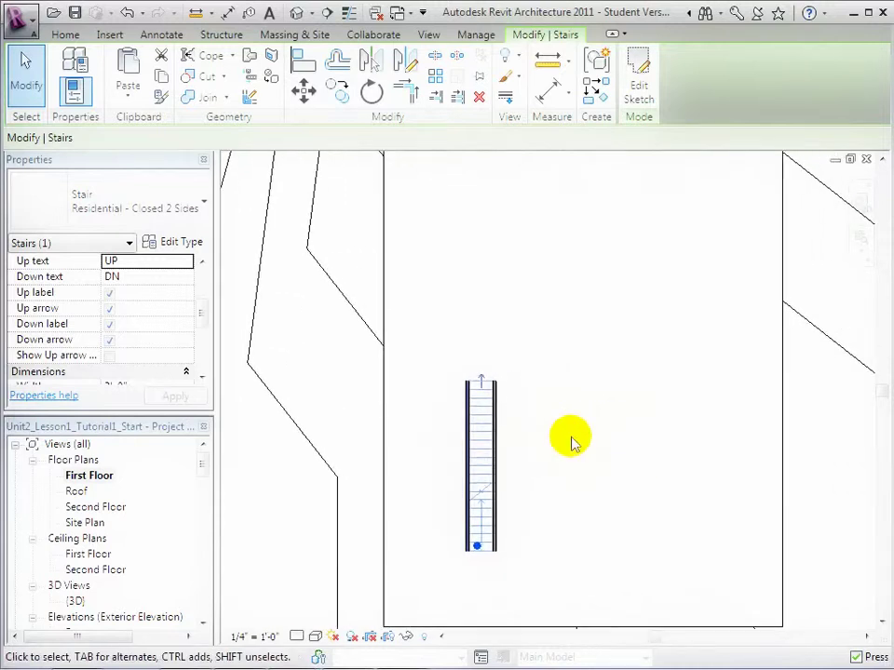
- Set the First Floor plan's Underlay to Second Floor and apply it
{"action": "left_click", "coordinate": [349, 410]}
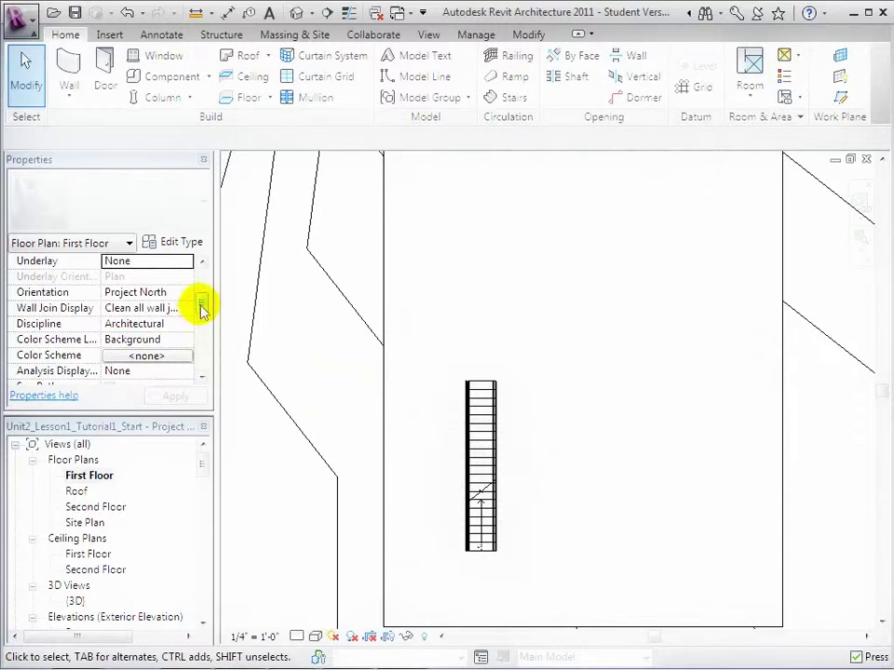
{"action": "left_click_drag", "start_coordinate": [202, 307], "coordinate": [203, 293]}
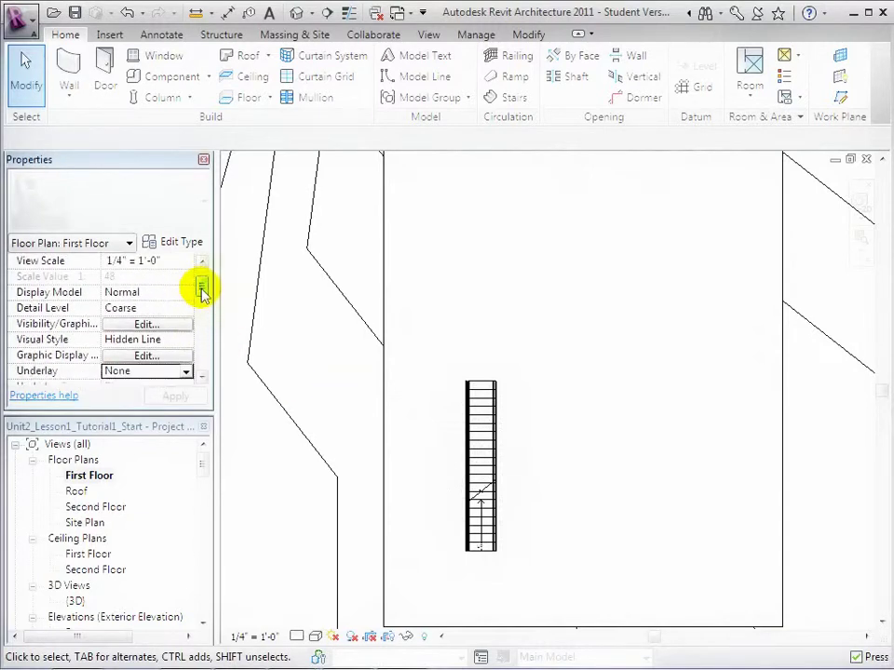
{"action": "left_click", "coordinate": [188, 374]}
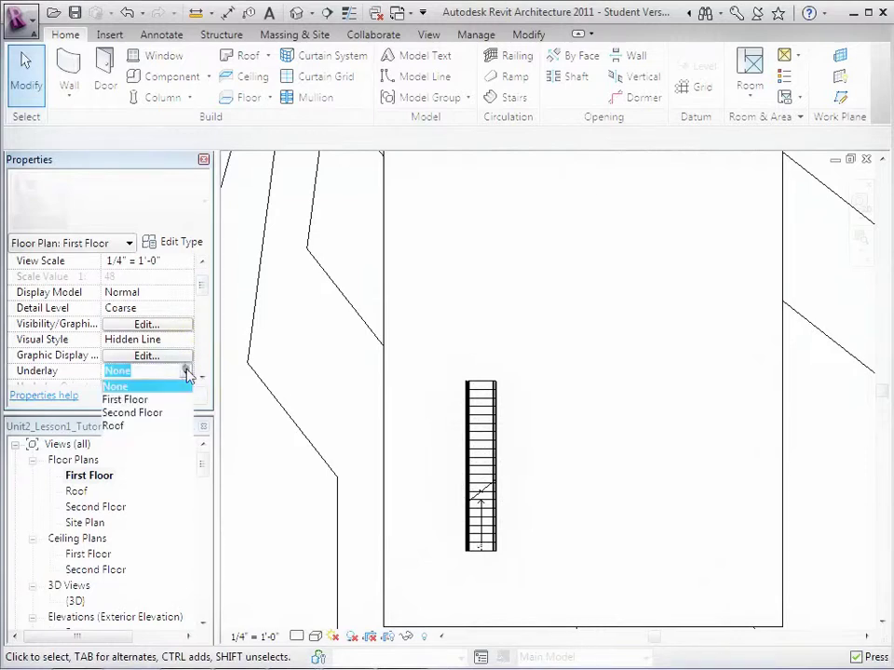
{"action": "left_click", "coordinate": [154, 412]}
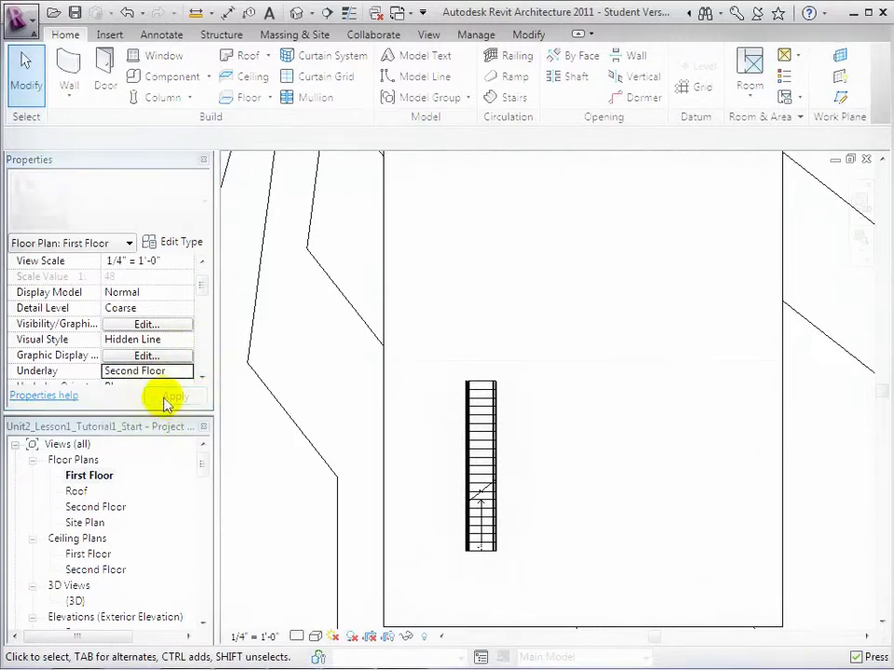
{"action": "left_click", "coordinate": [168, 398]}
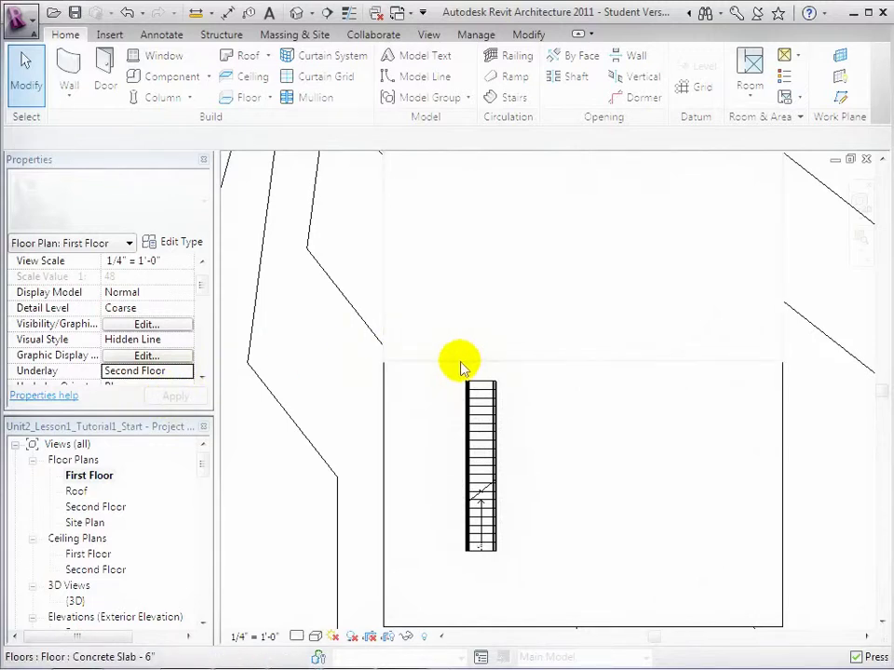
- Move the straight stair about 2'-1" straight up from its top-edge midpoint
{"action": "left_click", "coordinate": [481, 422]}
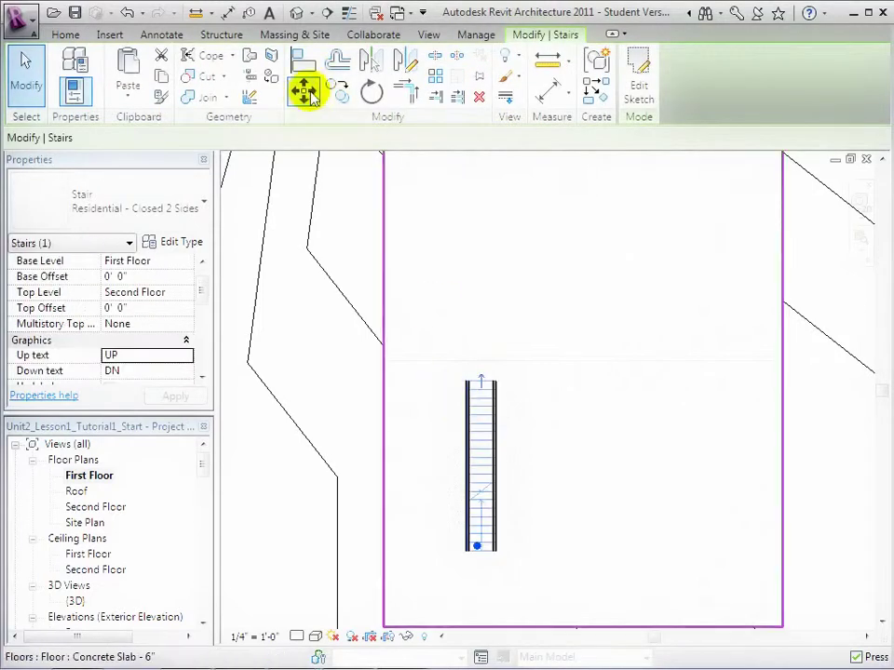
{"action": "left_click", "coordinate": [303, 91]}
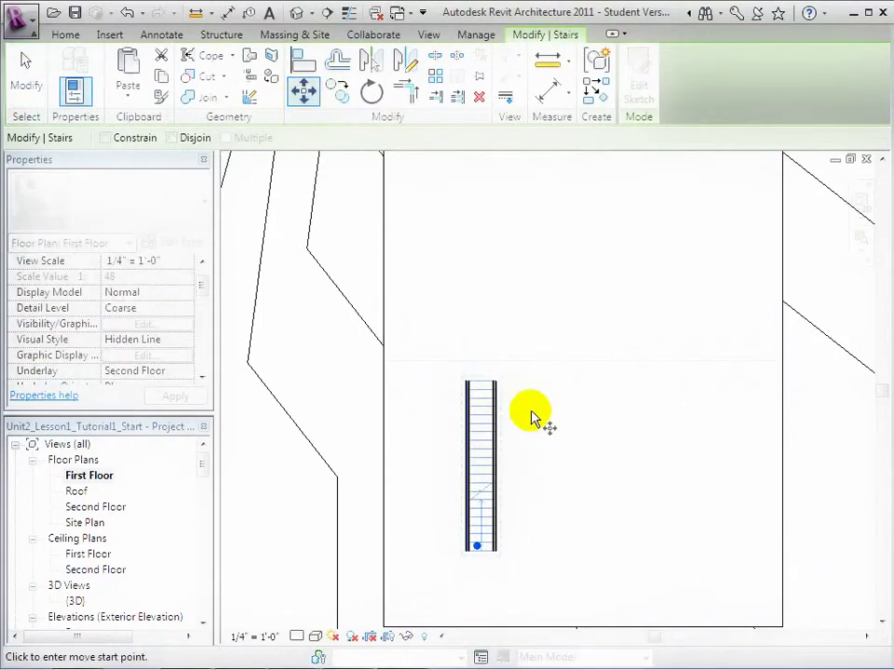
{"action": "scroll", "coordinate": [537, 402], "scroll_direction": "up", "scroll_amount": 2}
{"action": "scroll", "coordinate": [537, 402], "scroll_direction": "up", "scroll_amount": 1}
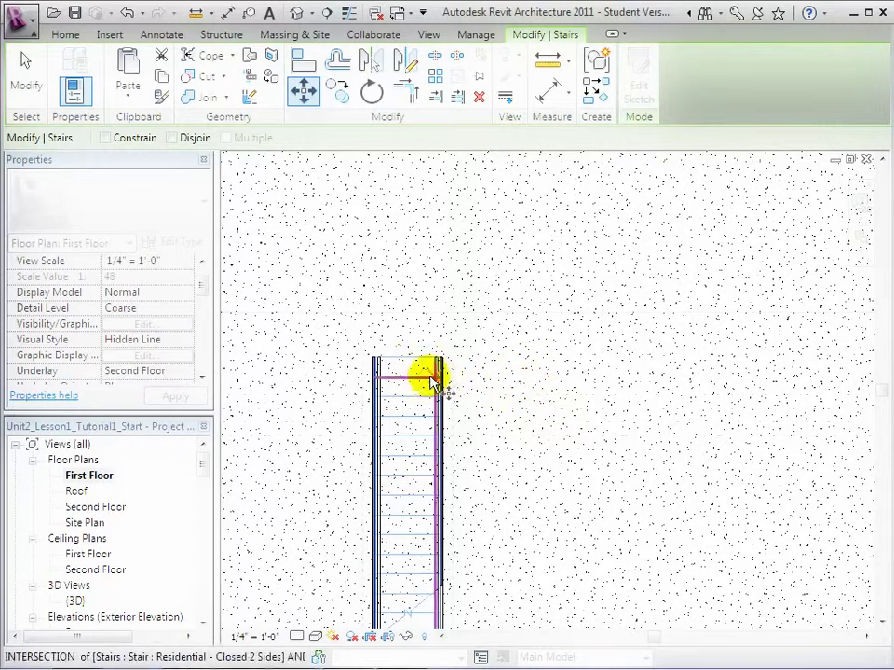
{"action": "left_click", "coordinate": [407, 358]}
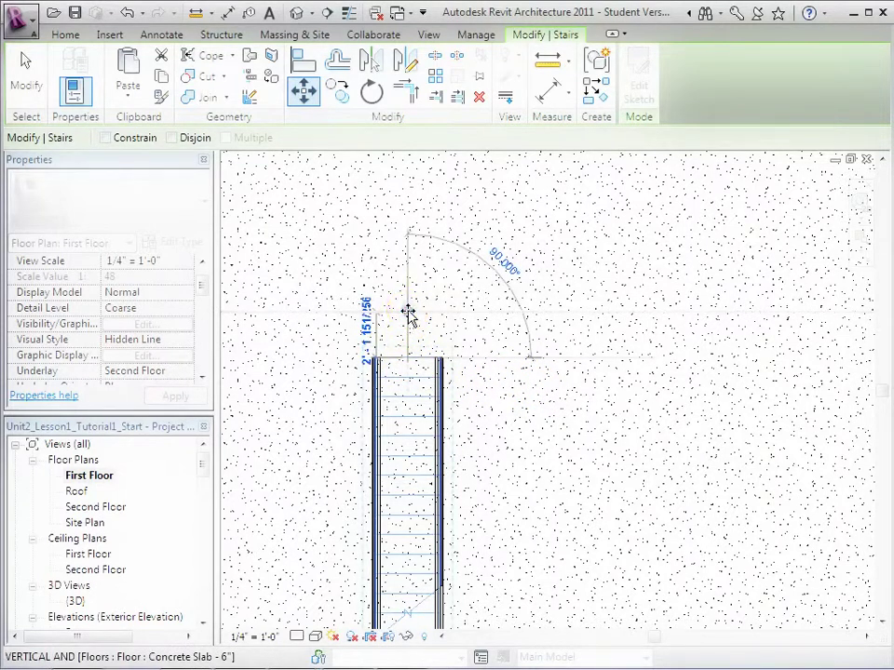
{"action": "left_click", "coordinate": [407, 314]}
{"action": "left_click", "coordinate": [565, 415]}
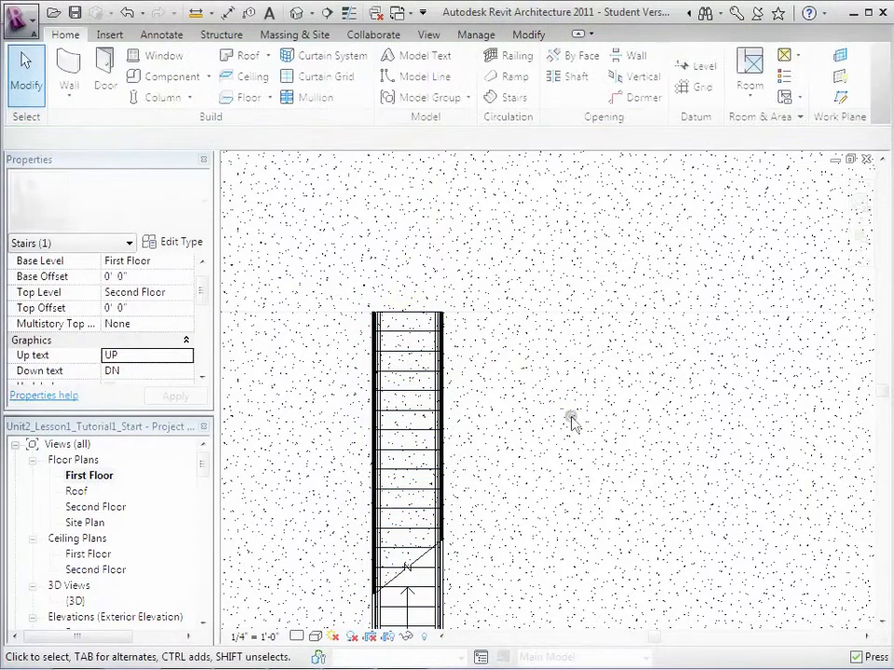
{"action": "left_click", "coordinate": [298, 14]}
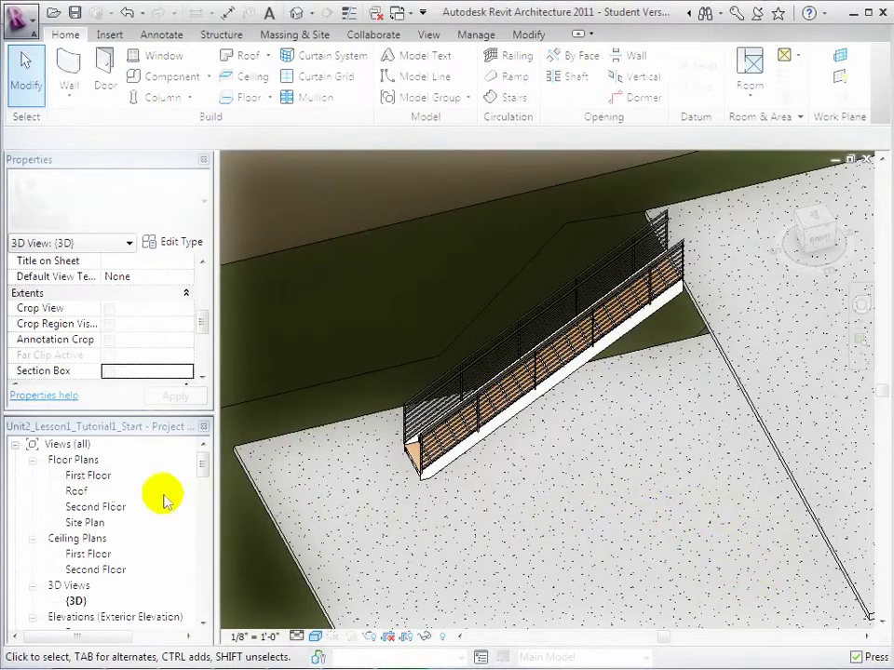
{"action": "left_click", "coordinate": [97, 477]}
{"action": "double_click", "coordinate": [98, 476]}
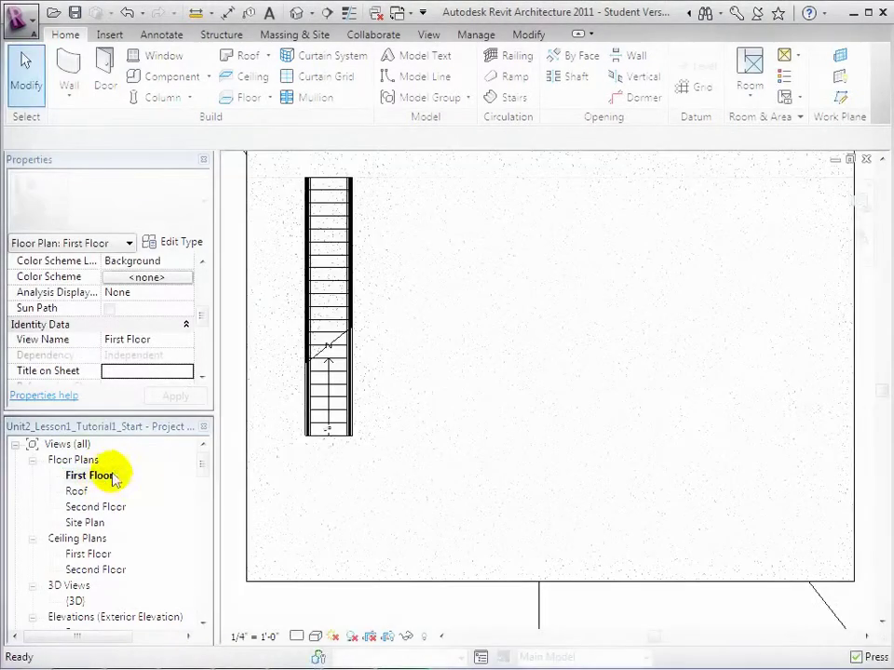
- Sketch an 11-riser vertical run plus a horizontal run for the remaining risers, then finish
{"action": "left_click", "coordinate": [505, 99]}
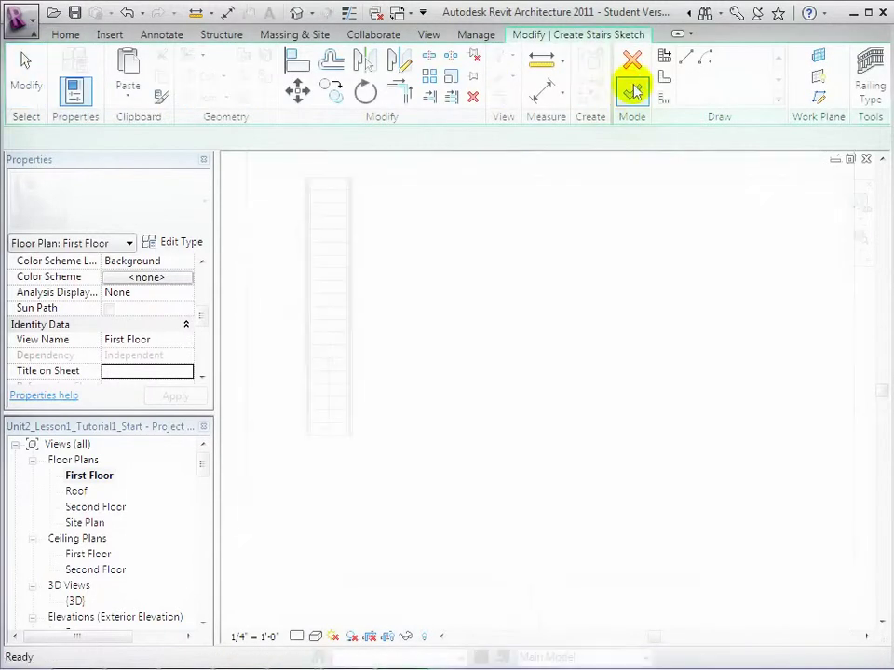
{"action": "left_click", "coordinate": [664, 58]}
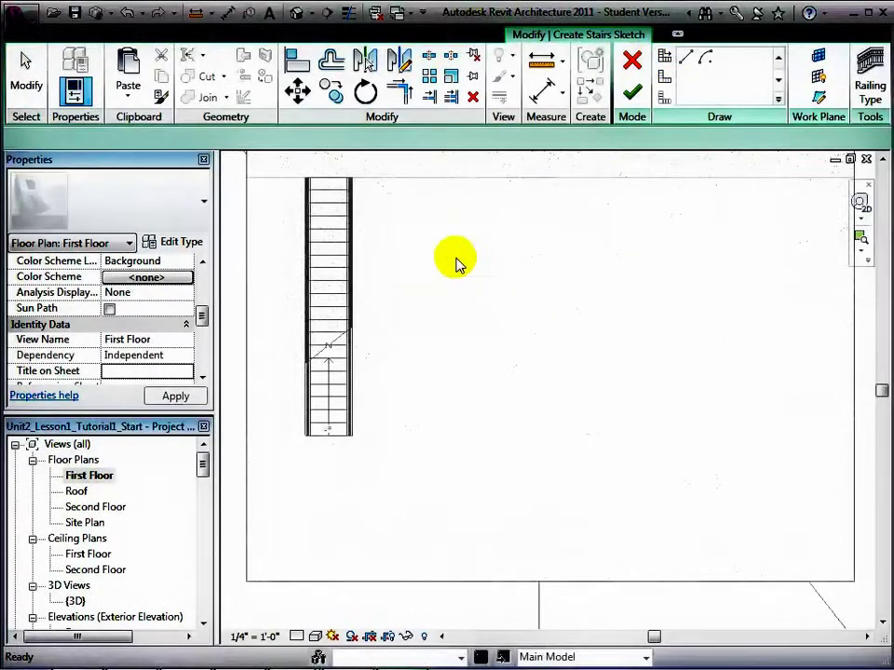
{"action": "left_click", "coordinate": [446, 277]}
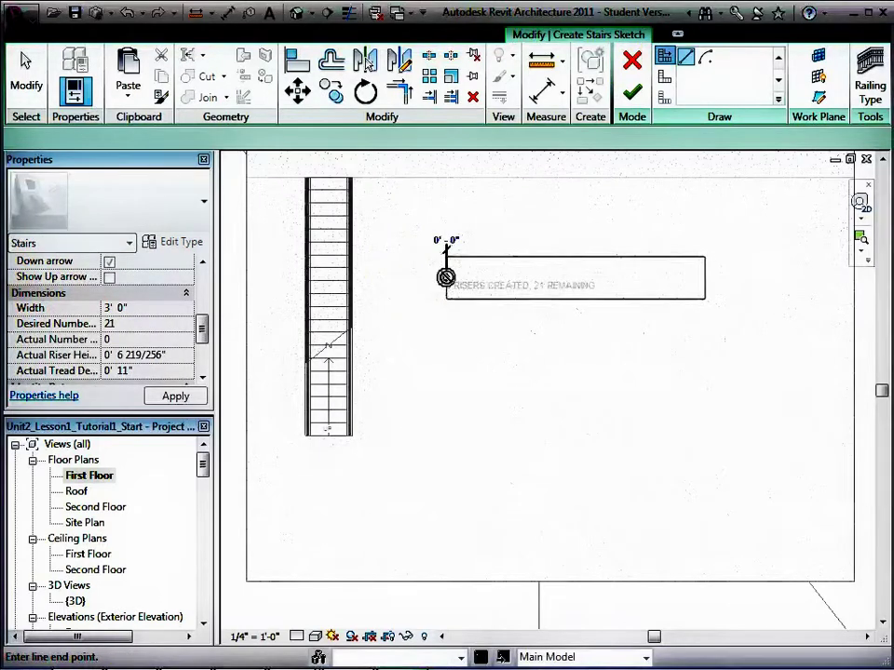
{"action": "left_click", "coordinate": [446, 410]}
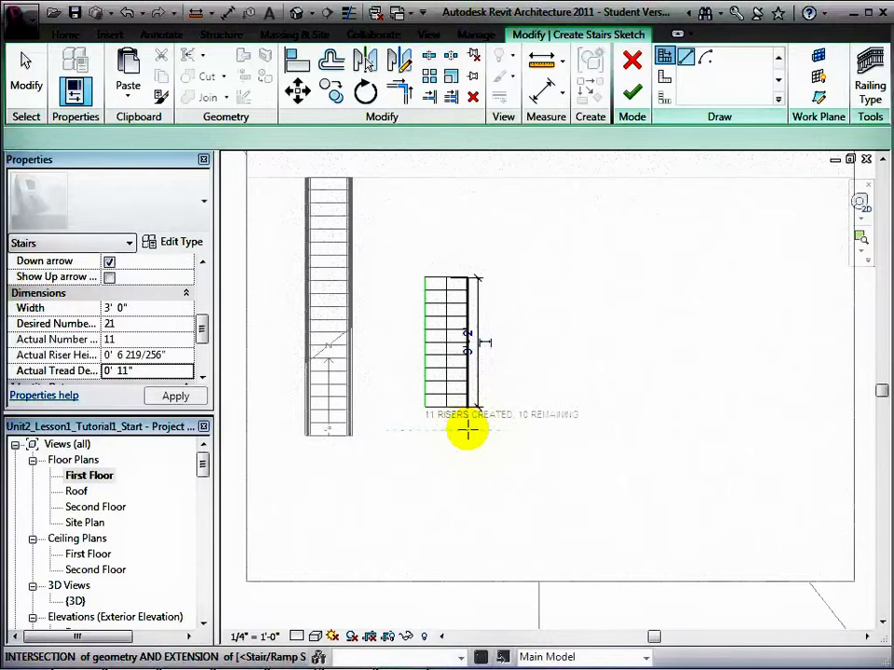
{"action": "left_click", "coordinate": [493, 448]}
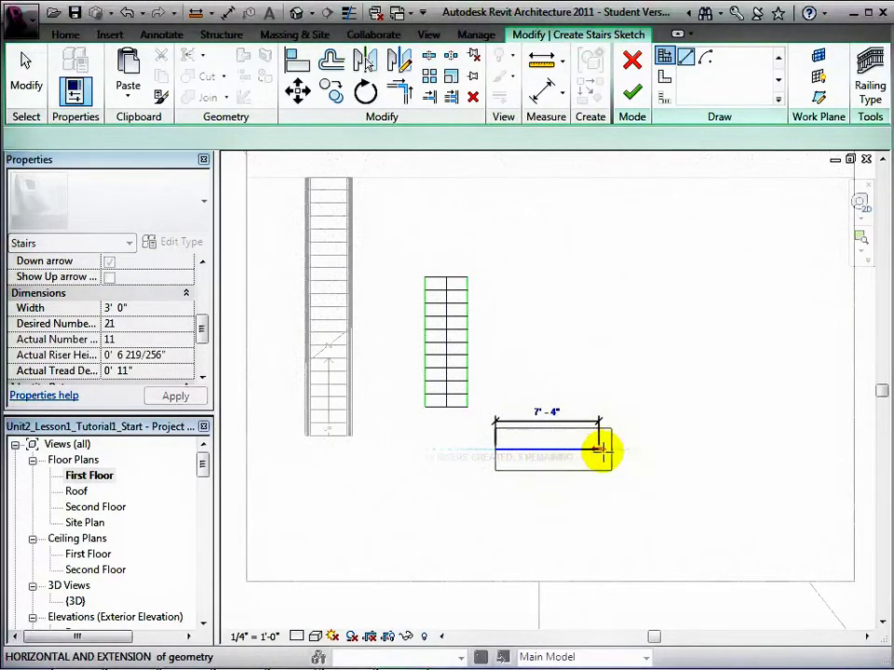
{"action": "left_click", "coordinate": [612, 451]}
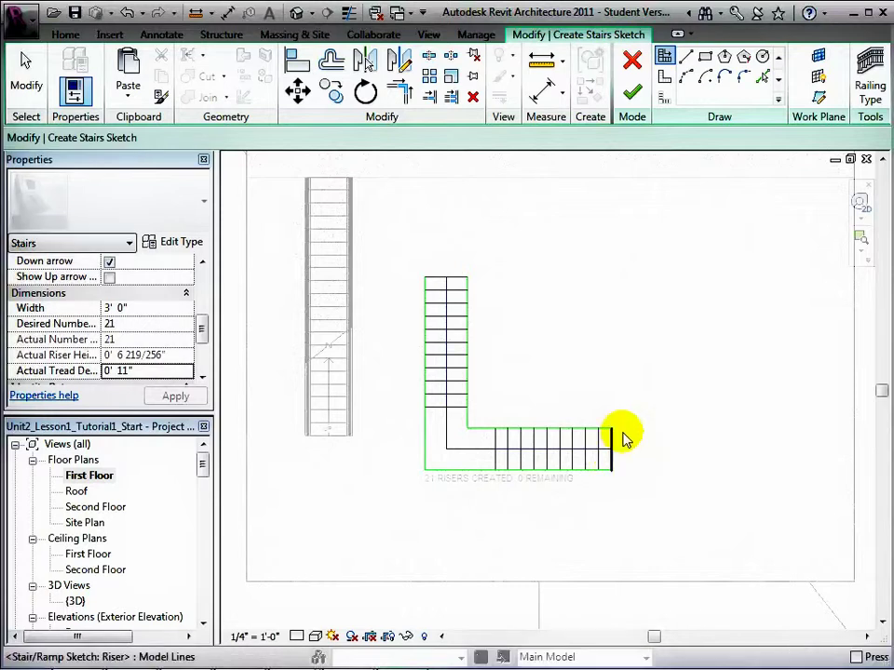
{"action": "key", "text": "Escape"}
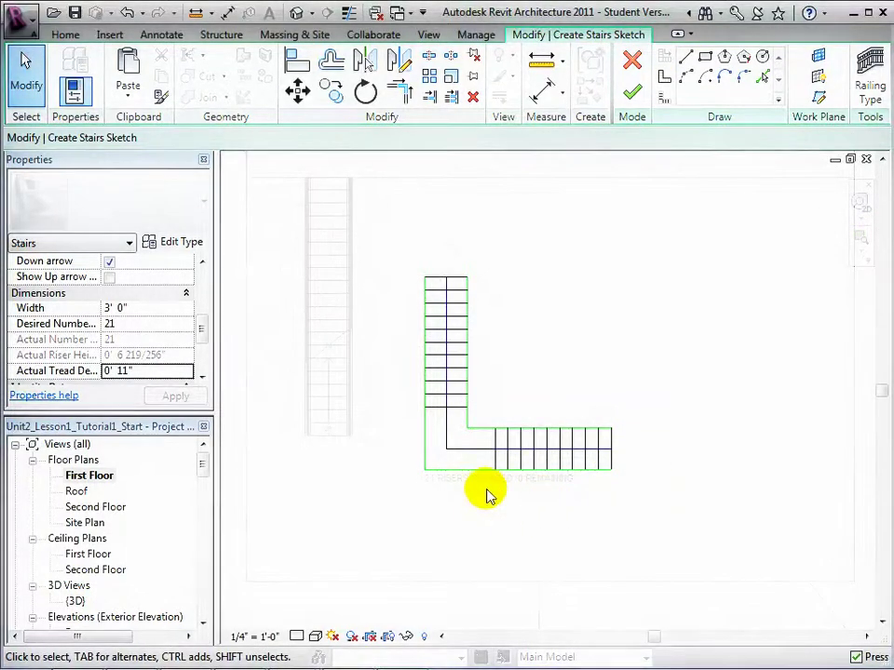
{"action": "left_click", "coordinate": [633, 96]}
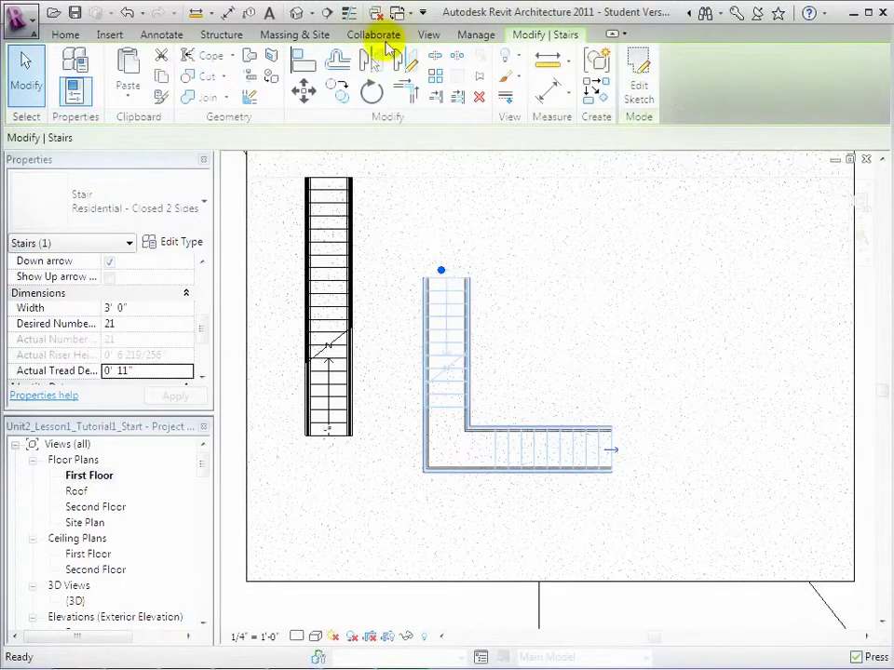
- Check both stairs in 3D, then flip the L-shaped stair's up direction
{"action": "left_click", "coordinate": [300, 15]}
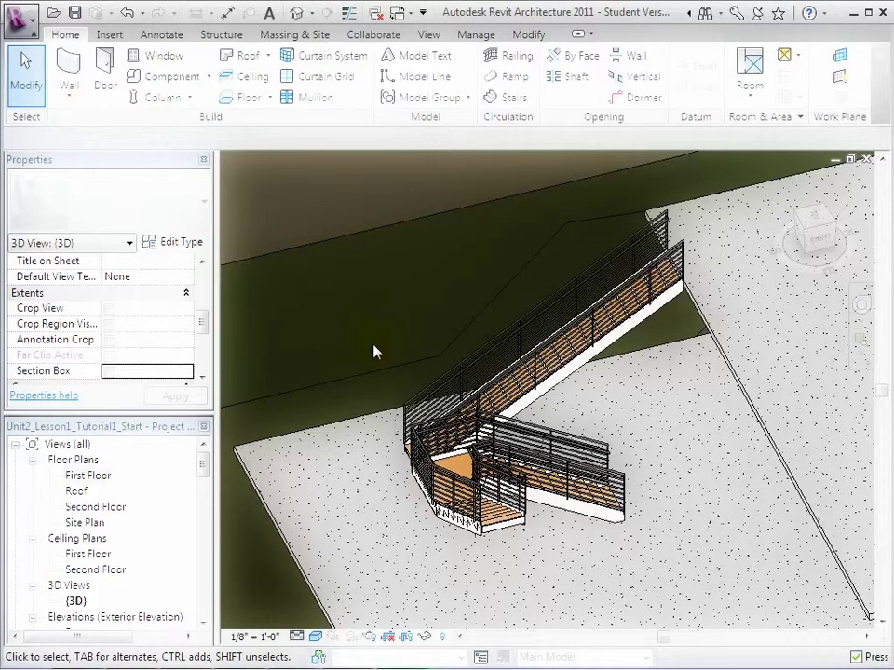
{"action": "double_click", "coordinate": [84, 476]}
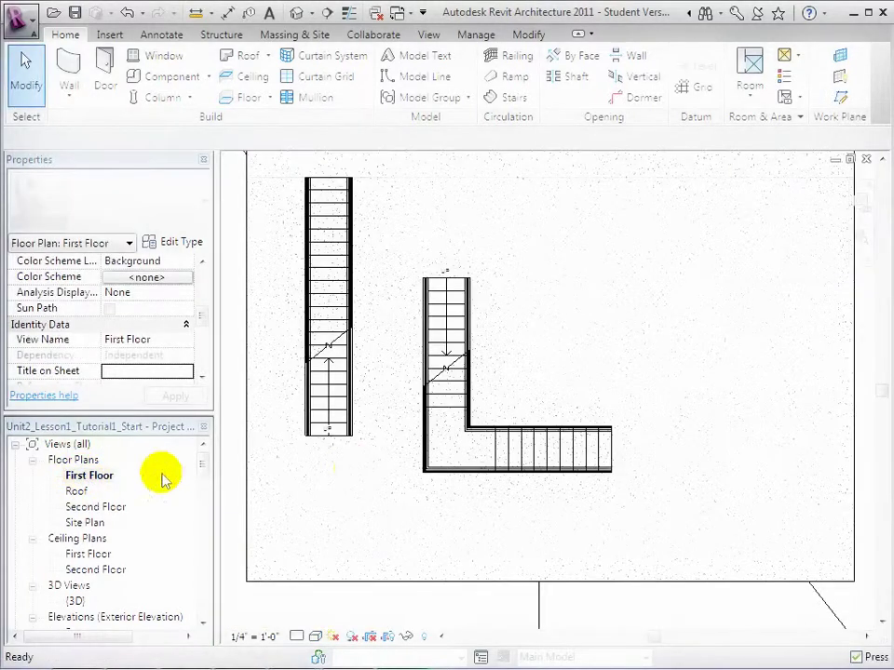
{"action": "left_click", "coordinate": [535, 456]}
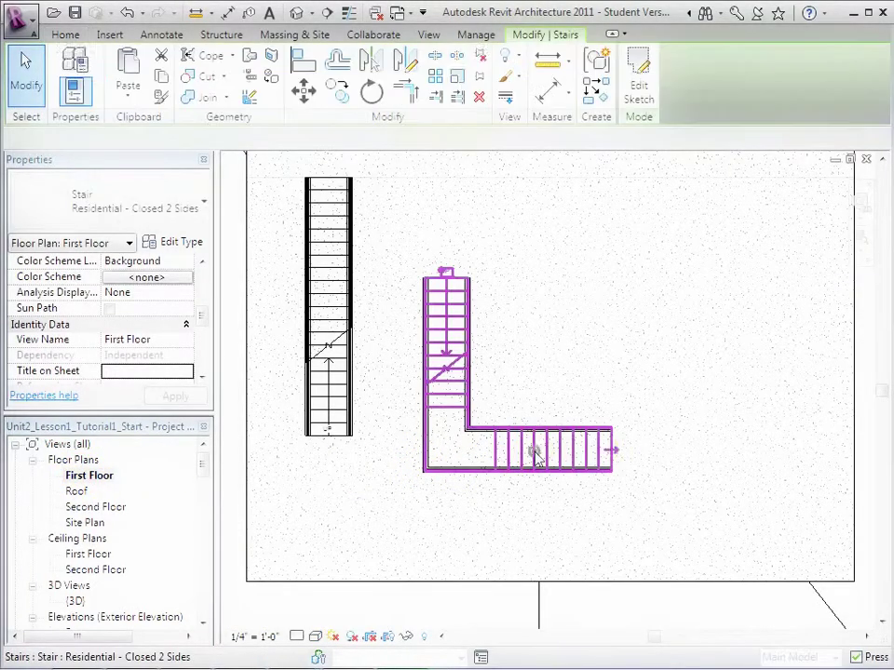
{"action": "left_click", "coordinate": [614, 451]}
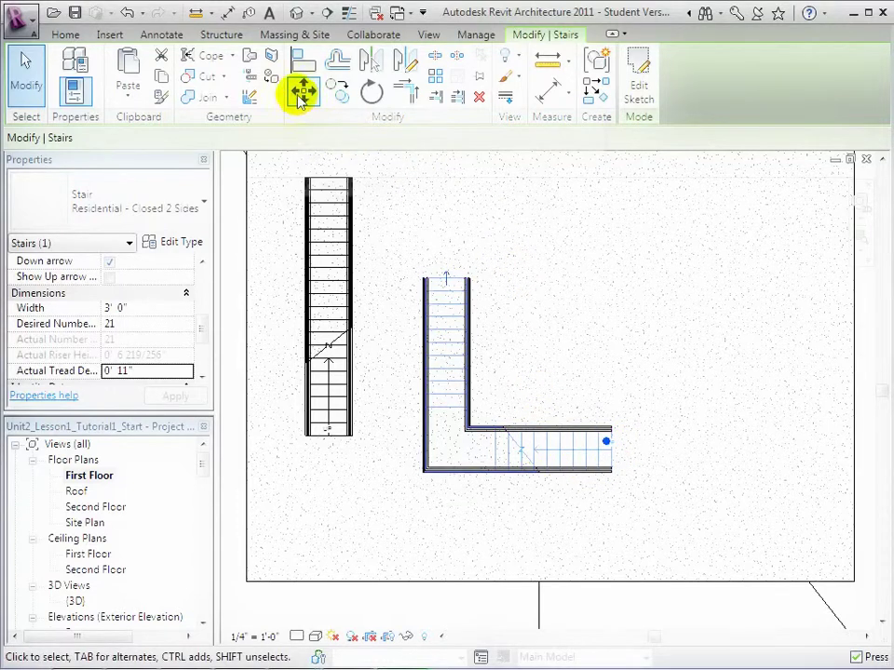
- Move the L-shaped stair up so its top aligns with the straight stair's top
{"action": "left_click", "coordinate": [300, 93]}
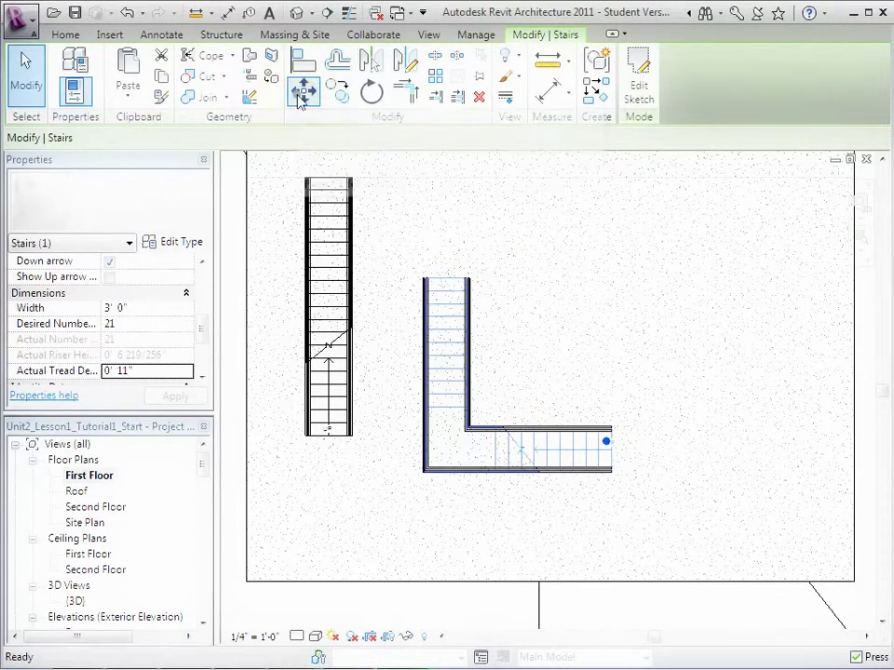
{"action": "left_click", "coordinate": [448, 283]}
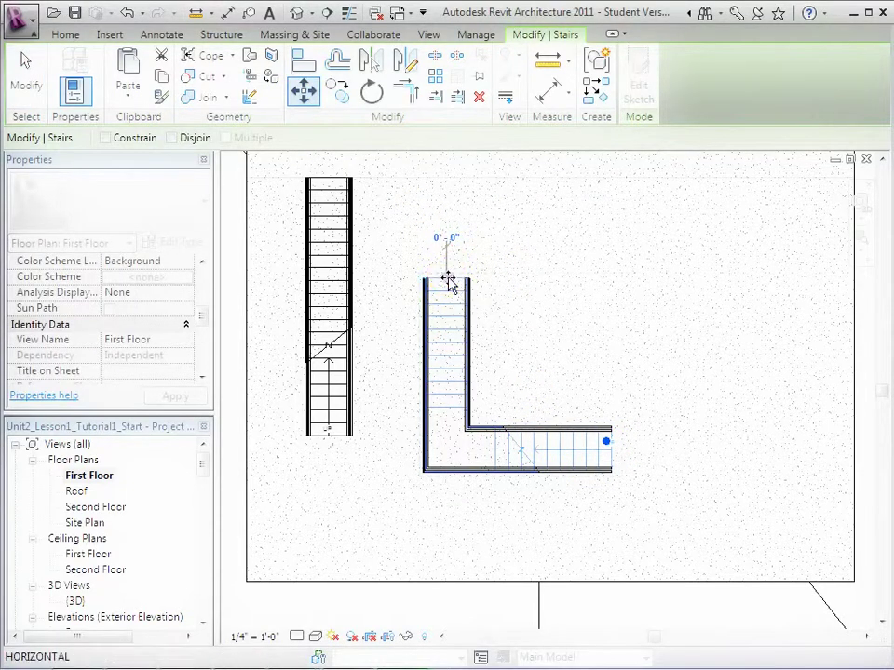
{"action": "left_click", "coordinate": [448, 177]}
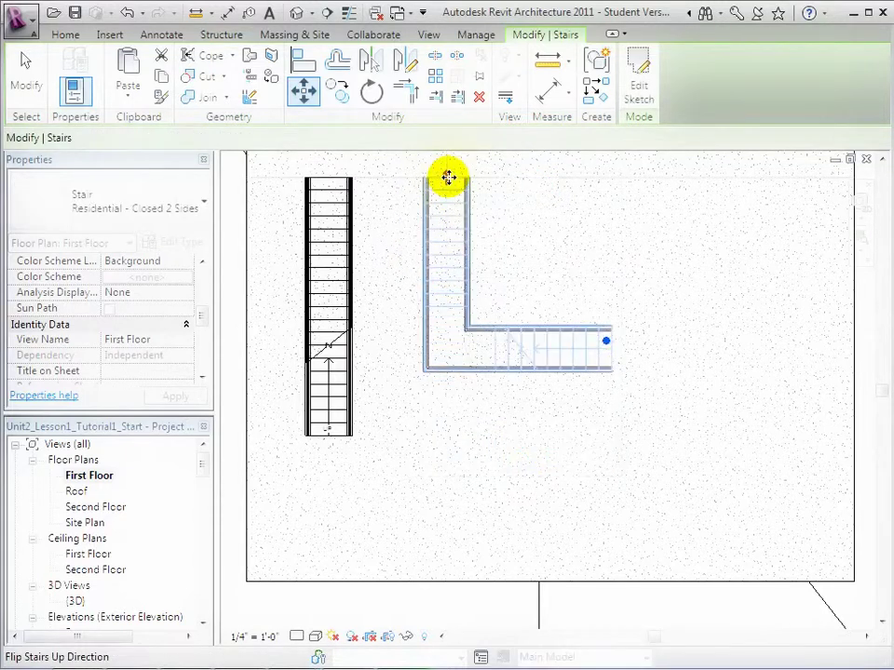
- Review the stairs in the 3D view, then start a new stair sketch
{"action": "left_click", "coordinate": [512, 219]}
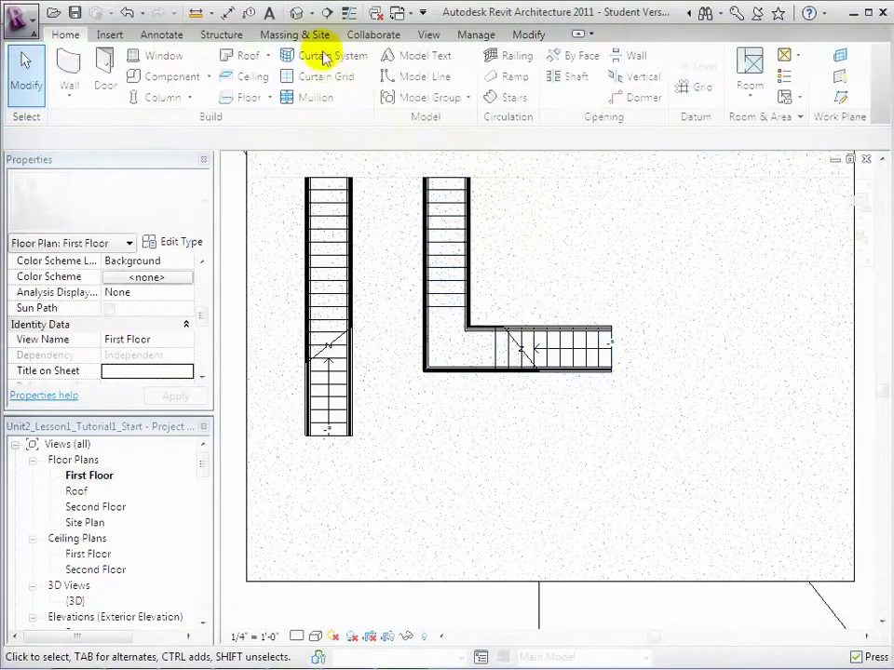
{"action": "left_click", "coordinate": [296, 15]}
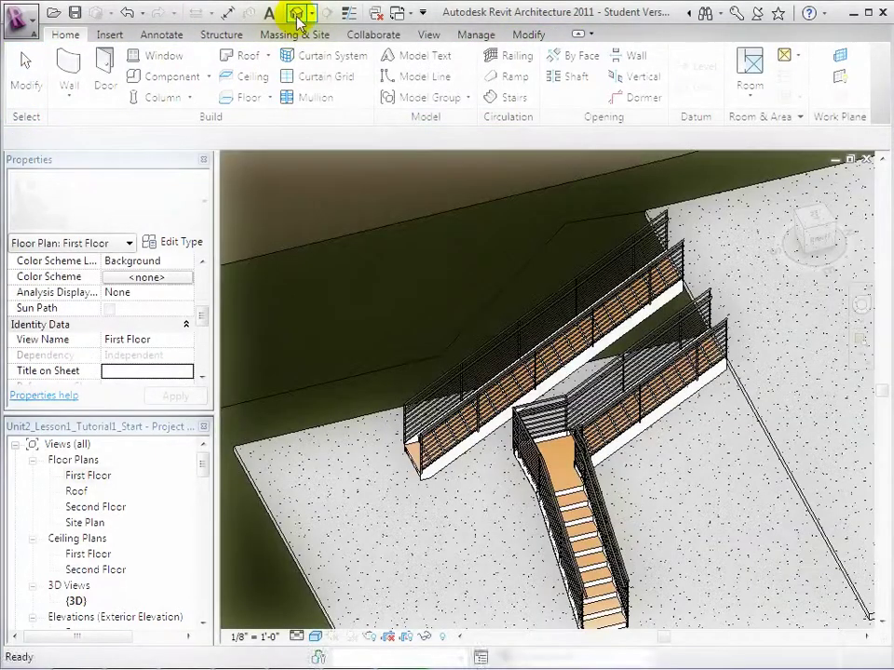
{"action": "mouse_move", "coordinate": [698, 499]}
{"action": "middle_mouse_down"}
{"action": "mouse_move", "coordinate": [644, 410]}
{"action": "mouse_move", "coordinate": [631, 419]}
{"action": "middle_mouse_up"}
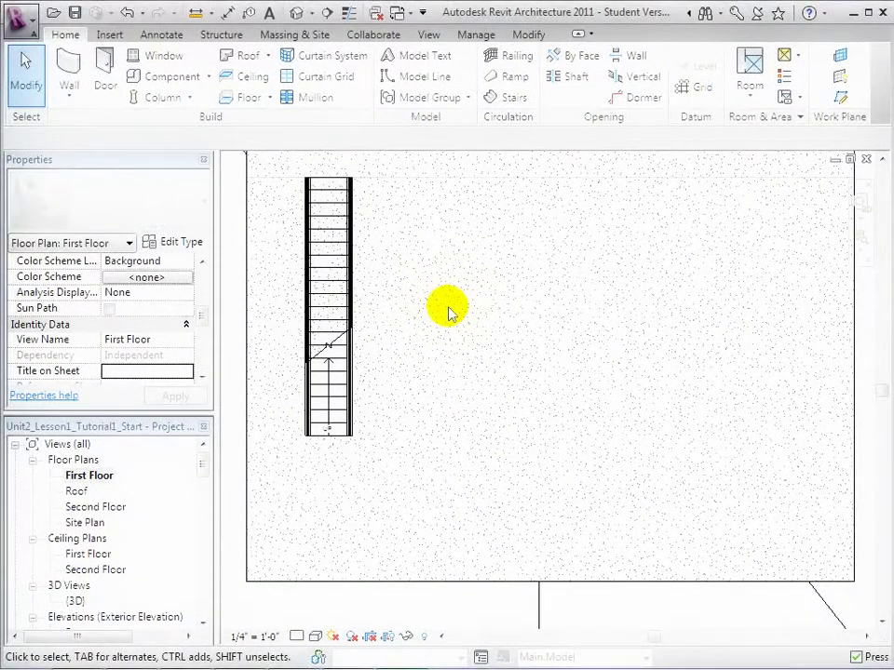
{"action": "left_click", "coordinate": [492, 96]}
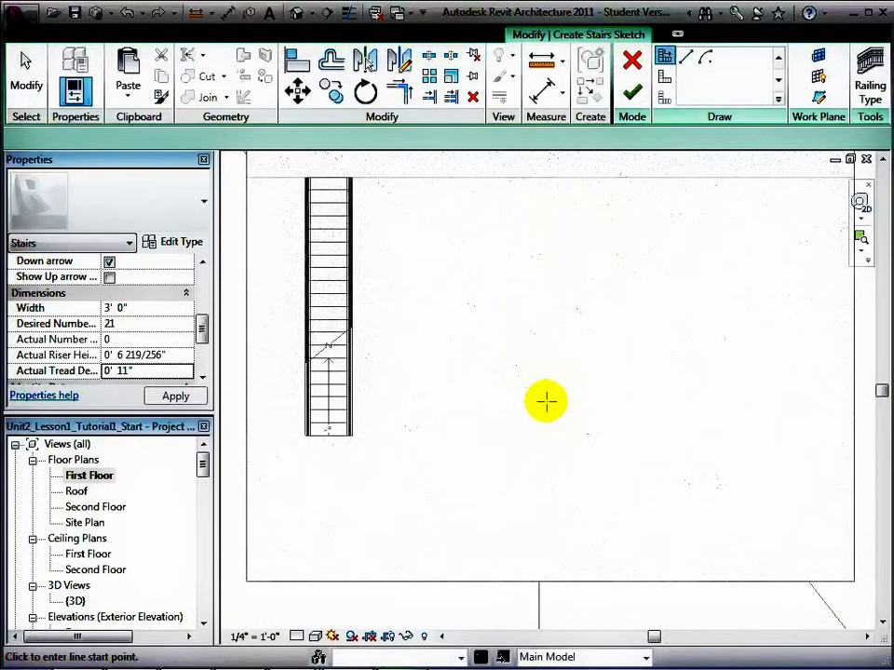
- Sketch an L-shaped stair with a leftward horizontal run then an upward run, and finish it
{"action": "left_click", "coordinate": [546, 402]}
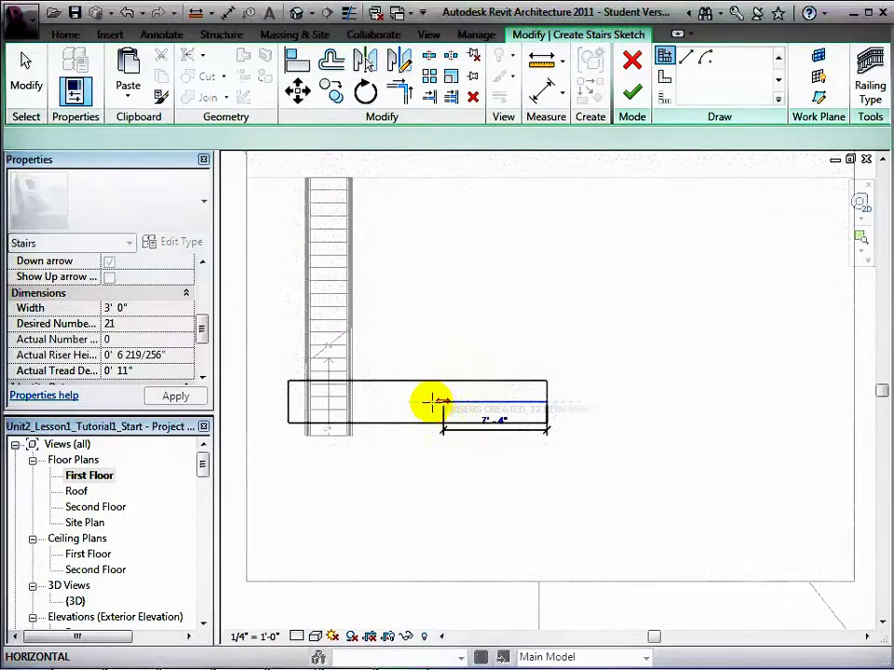
{"action": "left_click", "coordinate": [429, 403]}
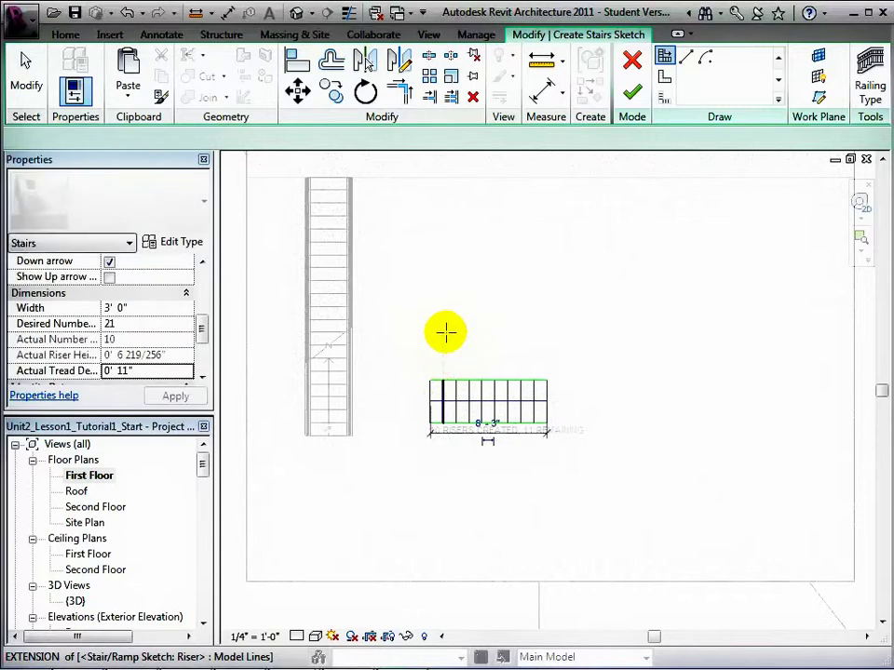
{"action": "left_click", "coordinate": [446, 343]}
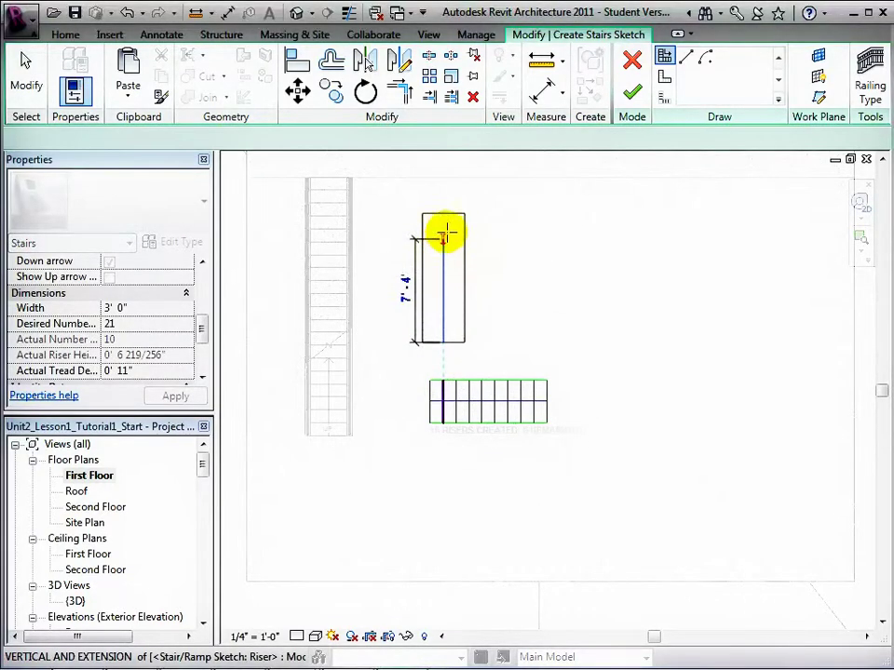
{"action": "left_click", "coordinate": [446, 215]}
{"action": "key", "text": "Escape"}
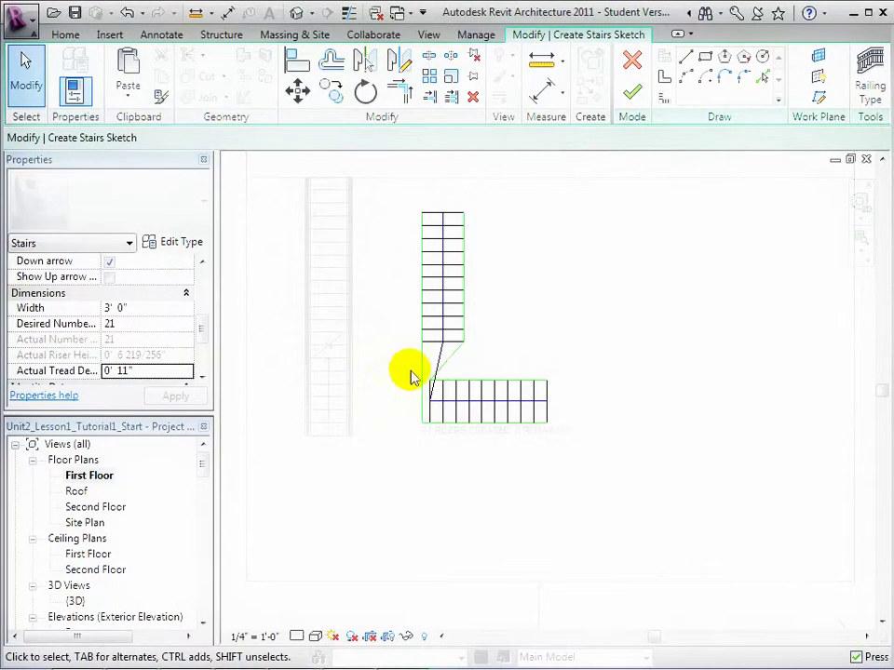
{"action": "left_click", "coordinate": [637, 95]}
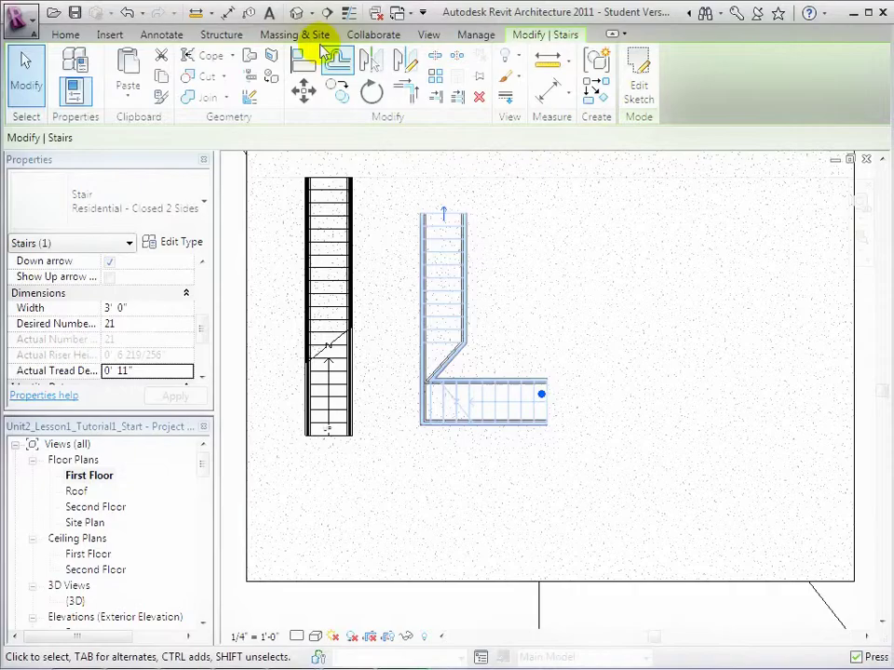
- View the stairs in 3D from the top and pan to bring another stair into view
{"action": "left_click", "coordinate": [298, 14]}
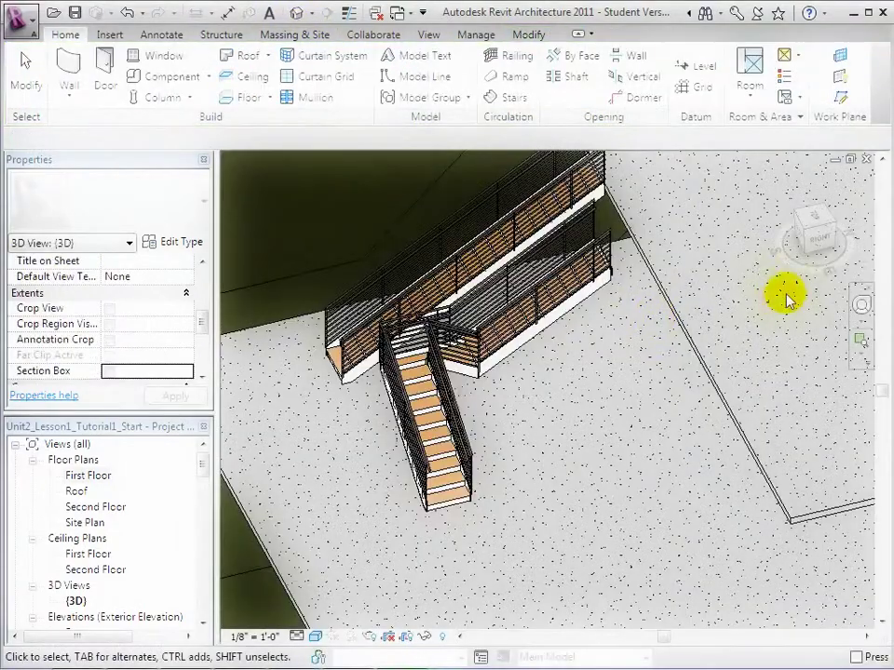
{"action": "left_click", "coordinate": [805, 231]}
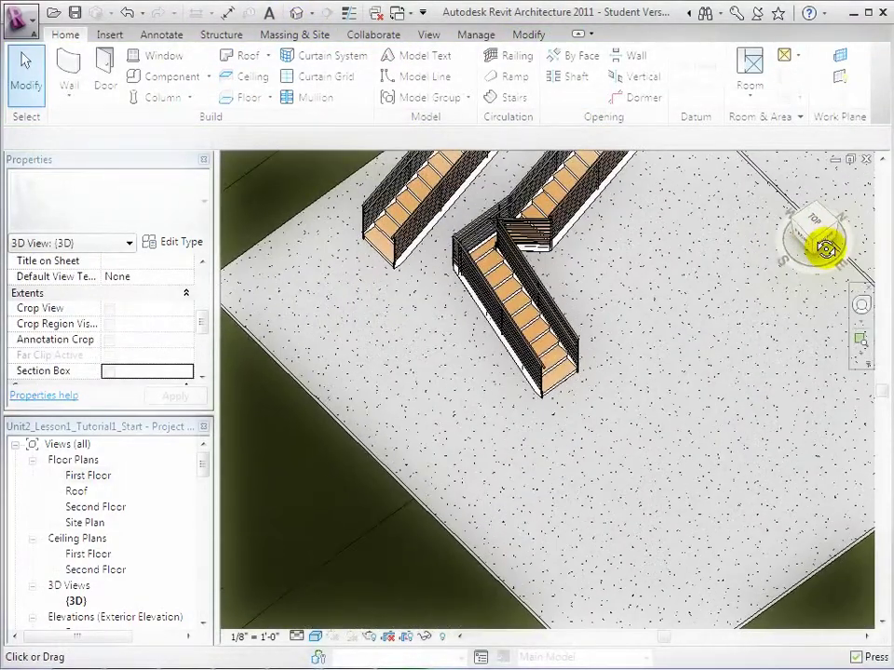
{"action": "mouse_move", "coordinate": [684, 265]}
{"action": "middle_mouse_down"}
{"action": "mouse_move", "coordinate": [683, 359]}
{"action": "mouse_move", "coordinate": [669, 423]}
{"action": "middle_mouse_up"}
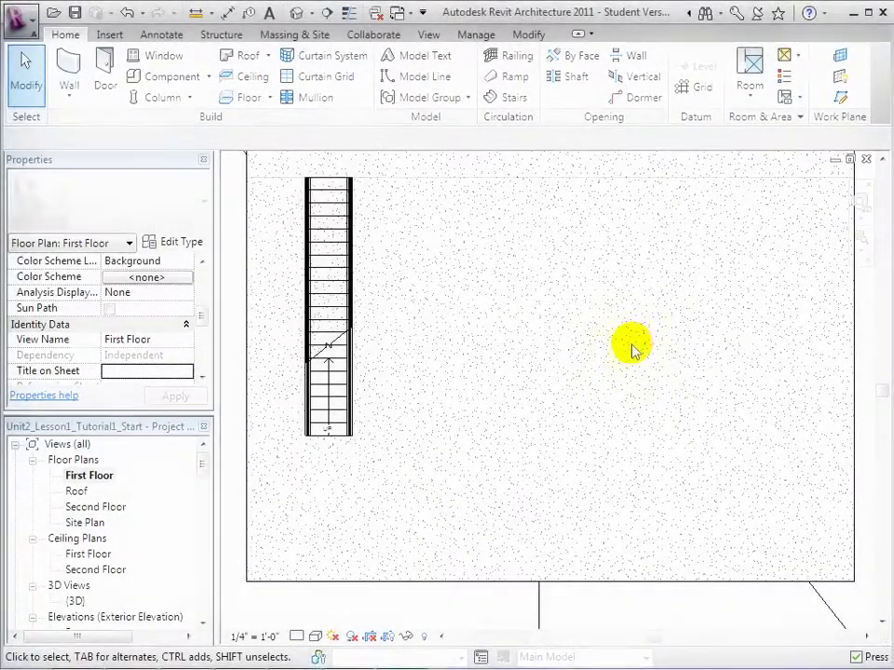
- Sketch a U-shaped stair with a downward run and a parallel upward run, then view it in 3D
{"action": "left_click", "coordinate": [524, 100]}
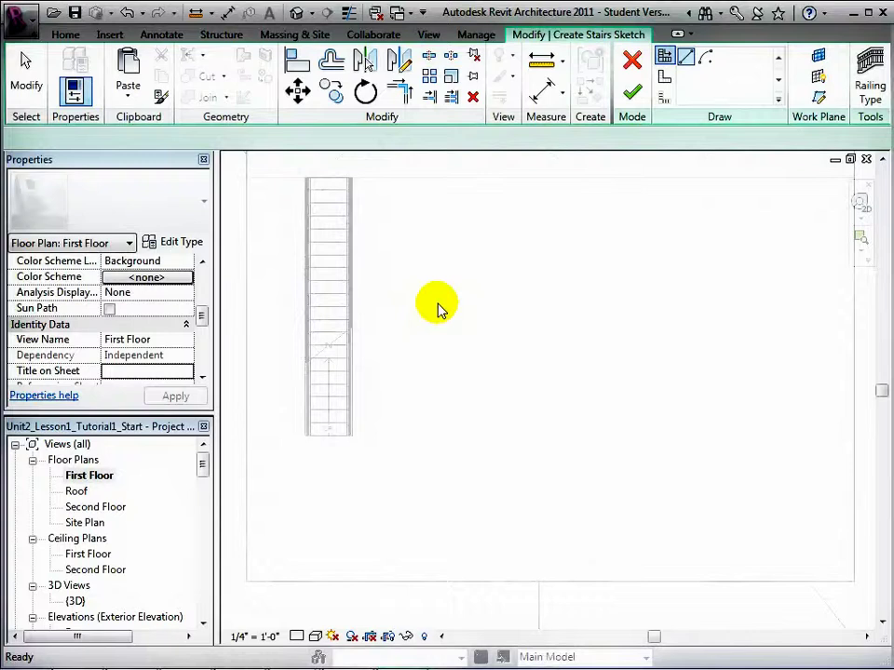
{"action": "left_click", "coordinate": [421, 283]}
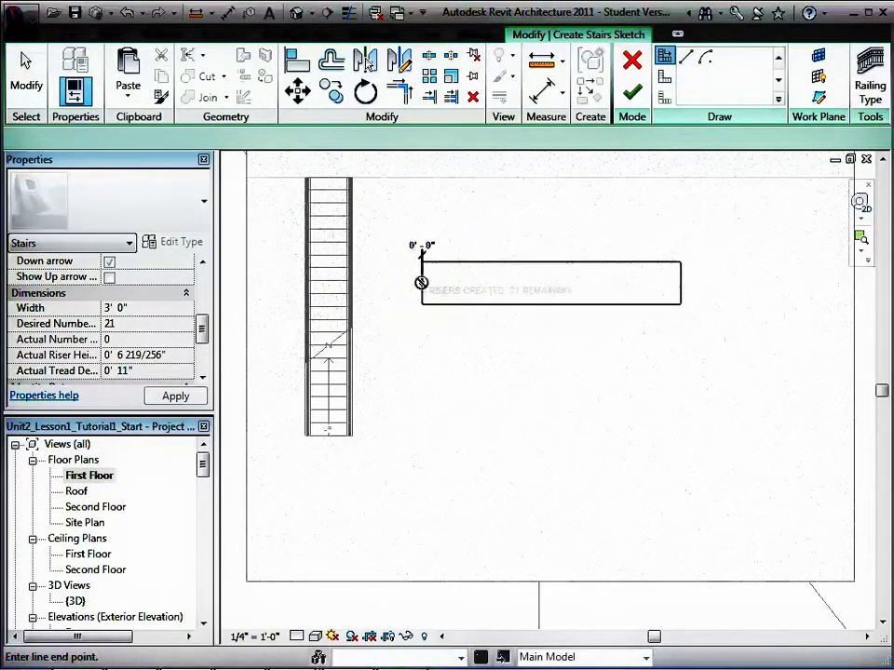
{"action": "left_click", "coordinate": [421, 376]}
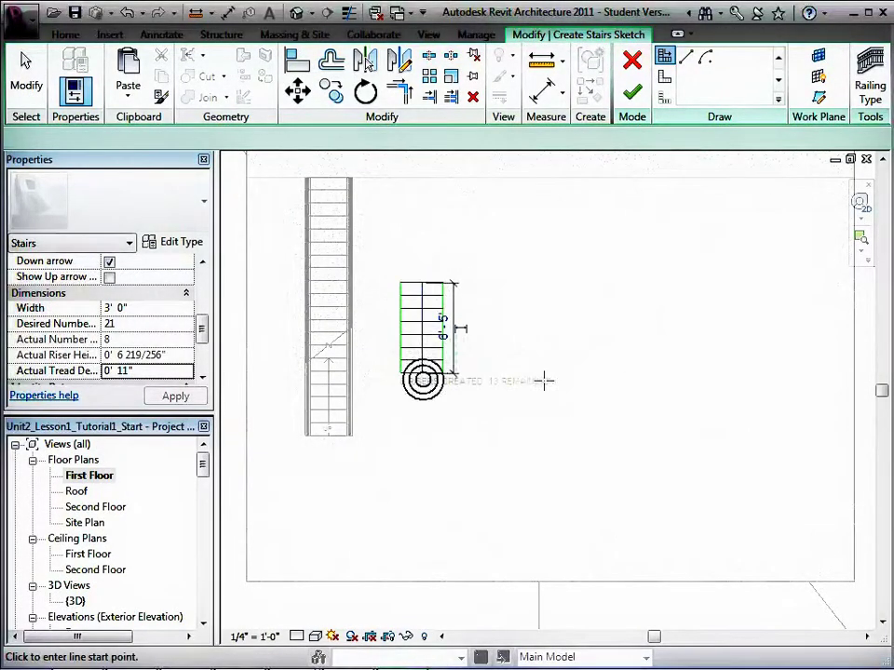
{"action": "left_click", "coordinate": [530, 374]}
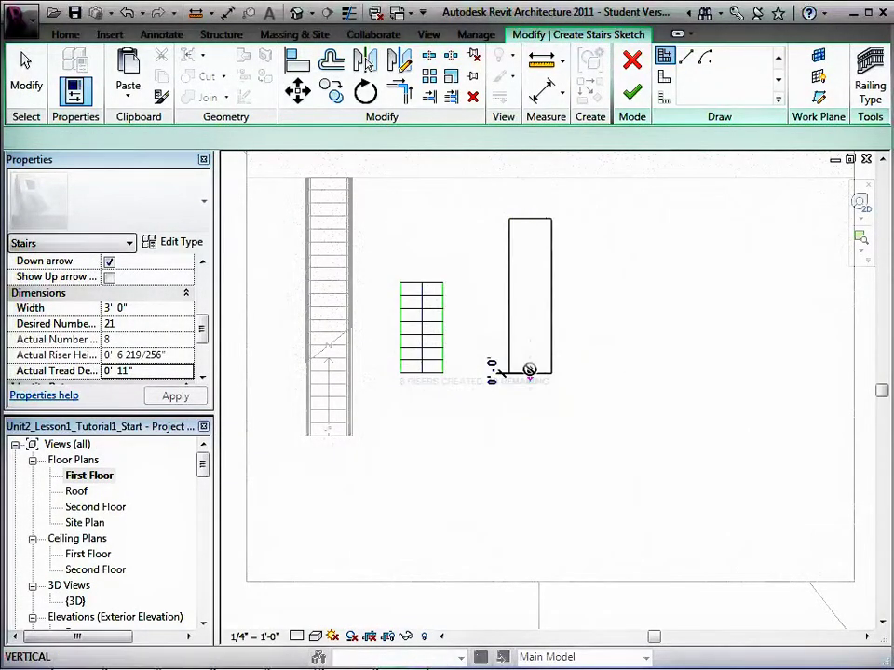
{"action": "left_click", "coordinate": [528, 216]}
{"action": "key", "text": "Escape"}
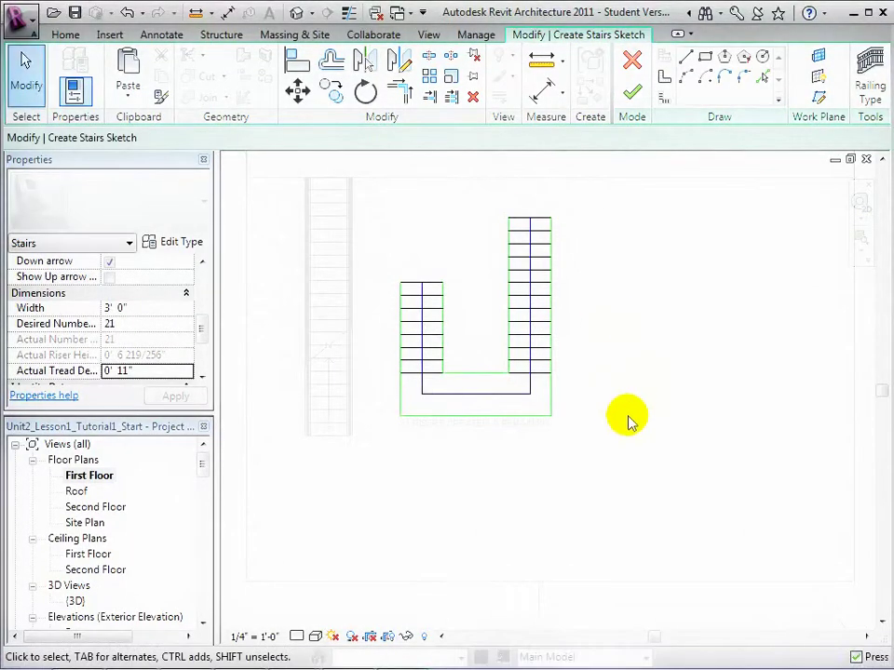
{"action": "left_click", "coordinate": [630, 98]}
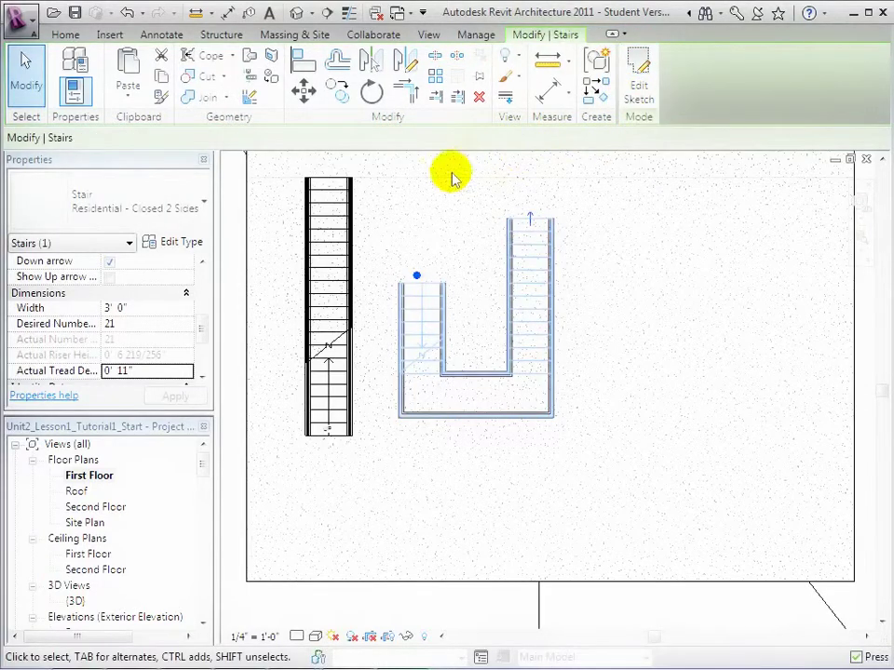
{"action": "left_click", "coordinate": [298, 14]}
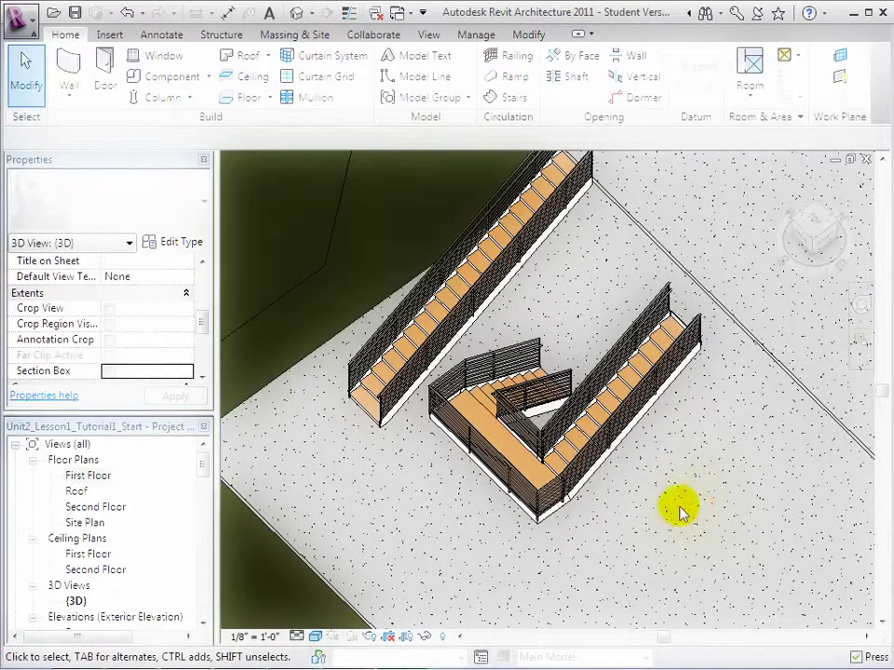
- Move the U-shaped stair up from its midpoint to align with the straight stair, then view in 3D
{"action": "double_click", "coordinate": [91, 476]}
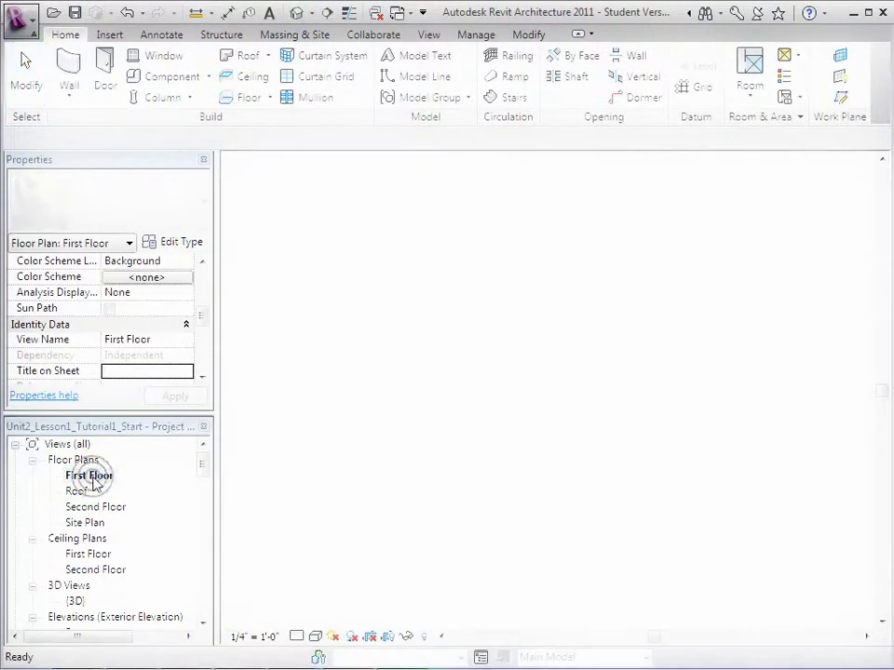
{"action": "left_click", "coordinate": [525, 321]}
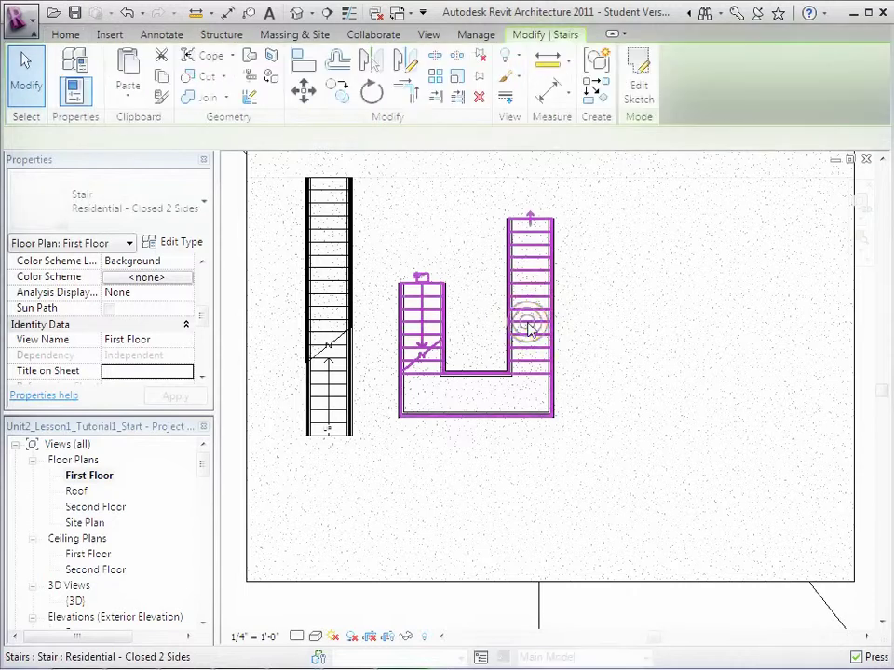
{"action": "left_click", "coordinate": [305, 93]}
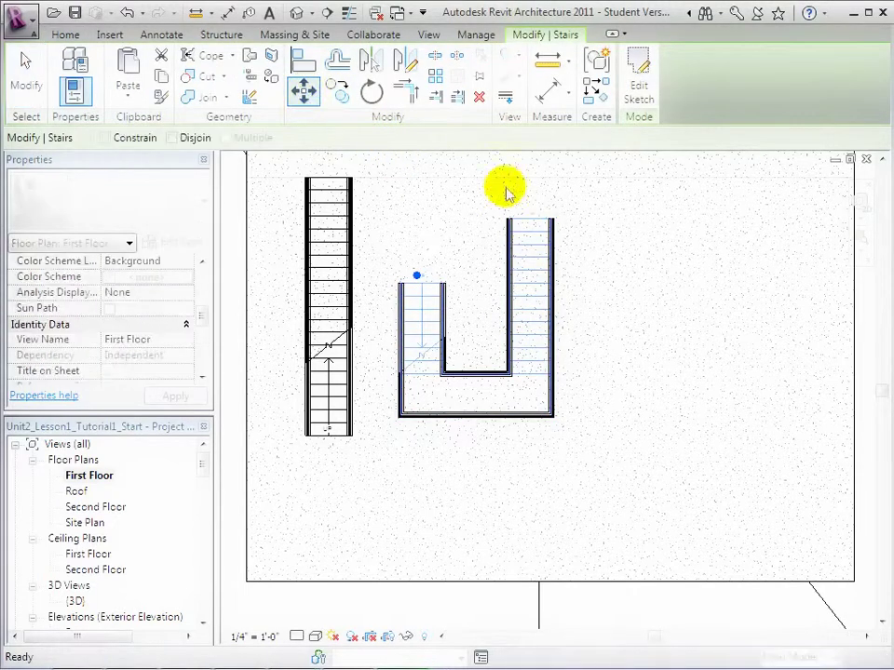
{"action": "left_click", "coordinate": [529, 223]}
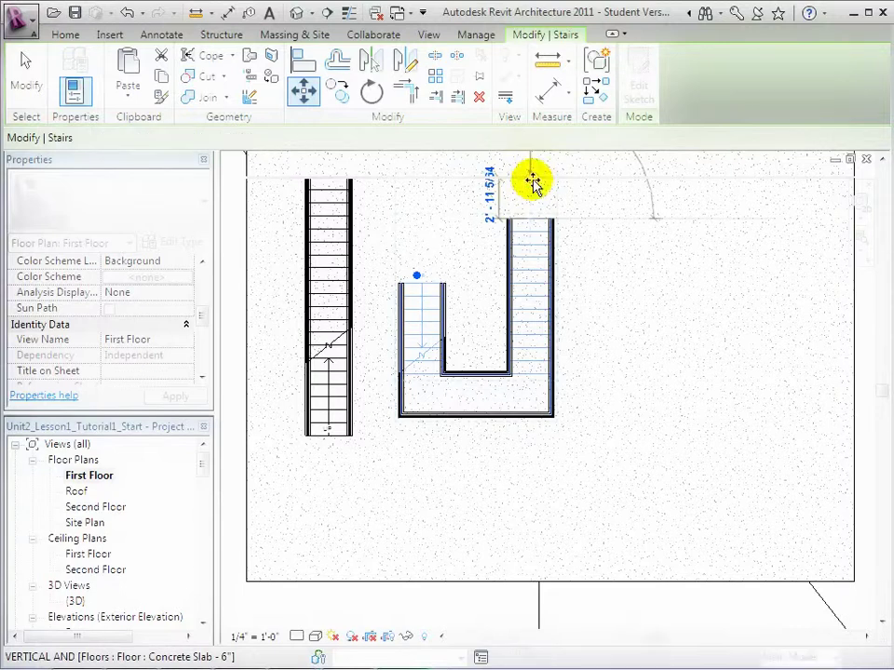
{"action": "left_click", "coordinate": [531, 180]}
{"action": "left_click", "coordinate": [620, 372]}
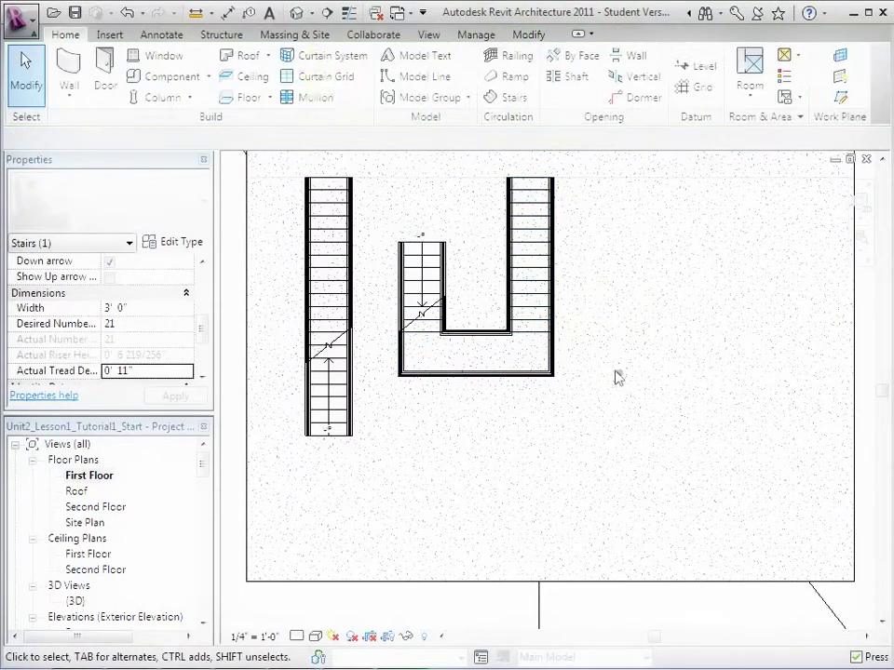
{"action": "left_click", "coordinate": [296, 14]}
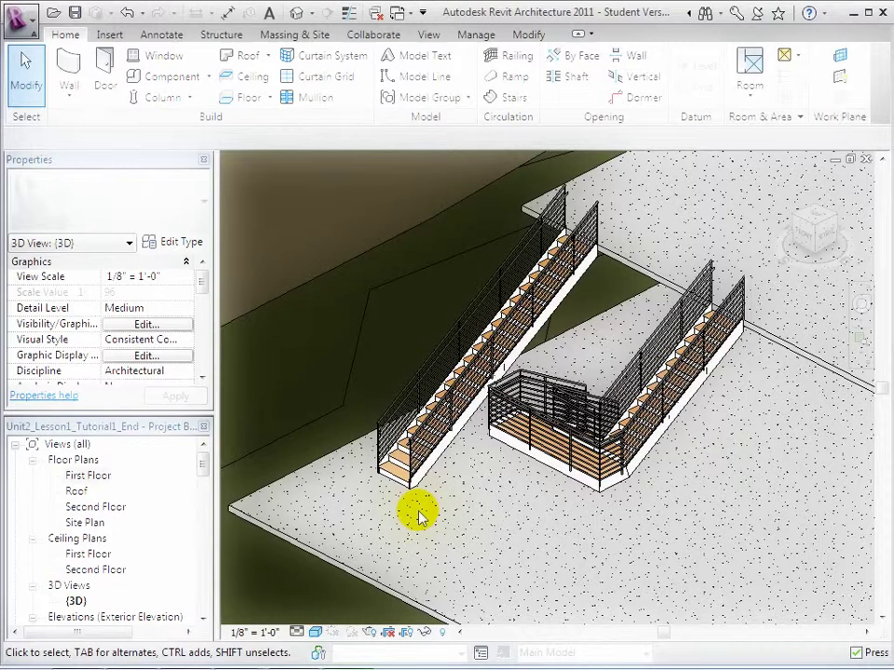
- Start a ramp with Top Level First Floor and a 3'0" top offset, and begin its run
{"action": "double_click", "coordinate": [85, 476]}
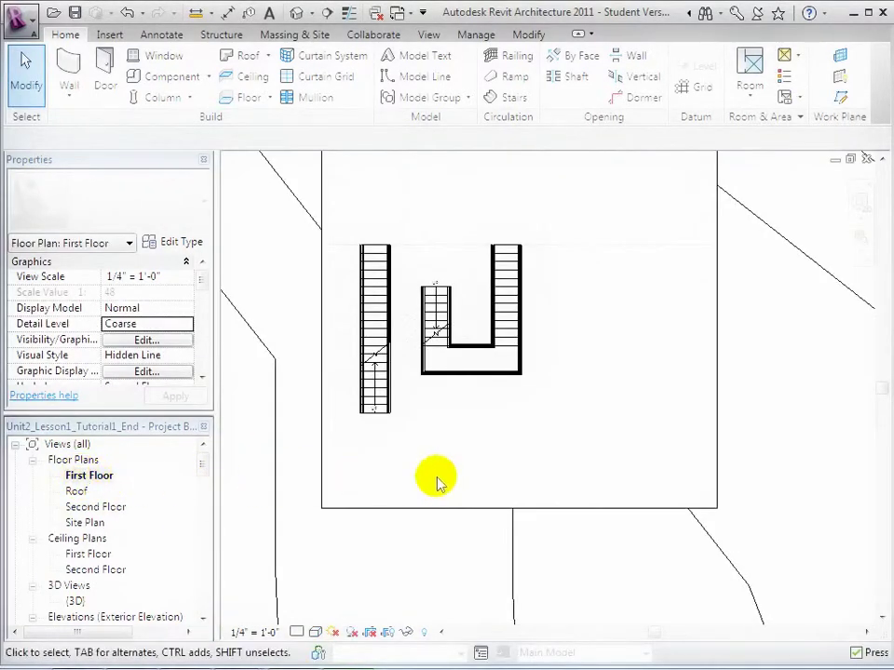
{"action": "left_click", "coordinate": [517, 83]}
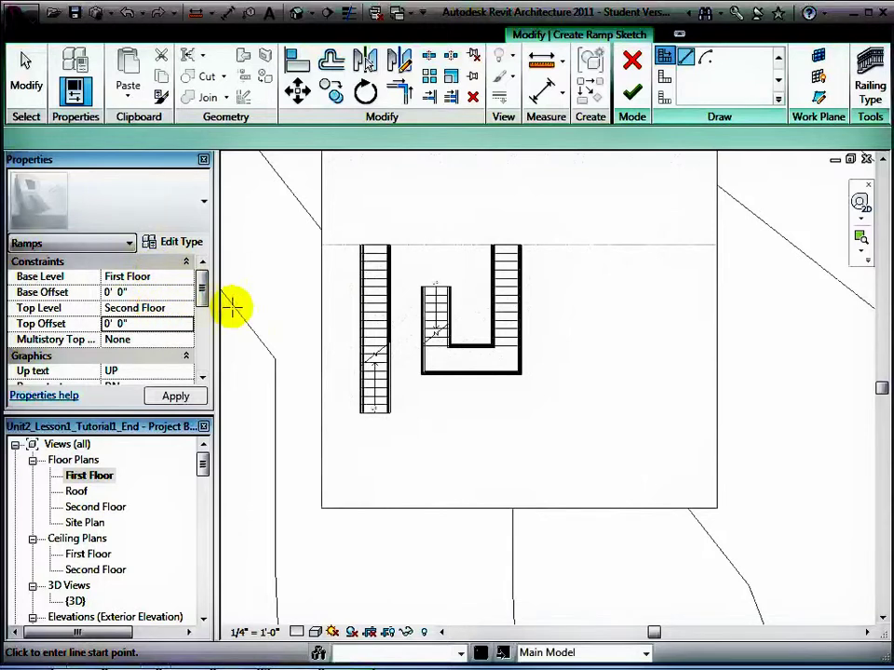
{"action": "left_click", "coordinate": [164, 307]}
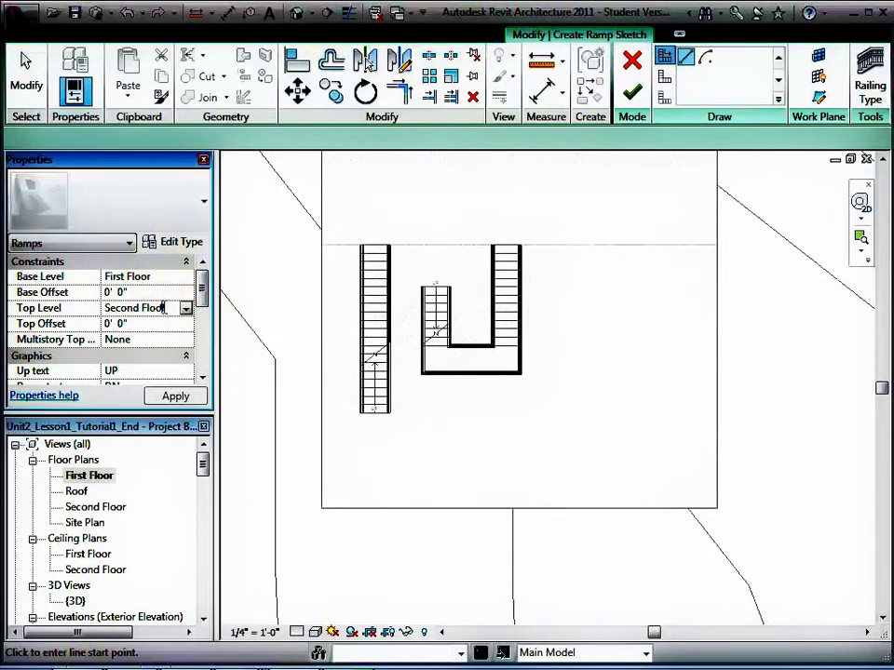
{"action": "left_click", "coordinate": [187, 309]}
{"action": "left_click", "coordinate": [142, 337]}
{"action": "type", "text": "3"}
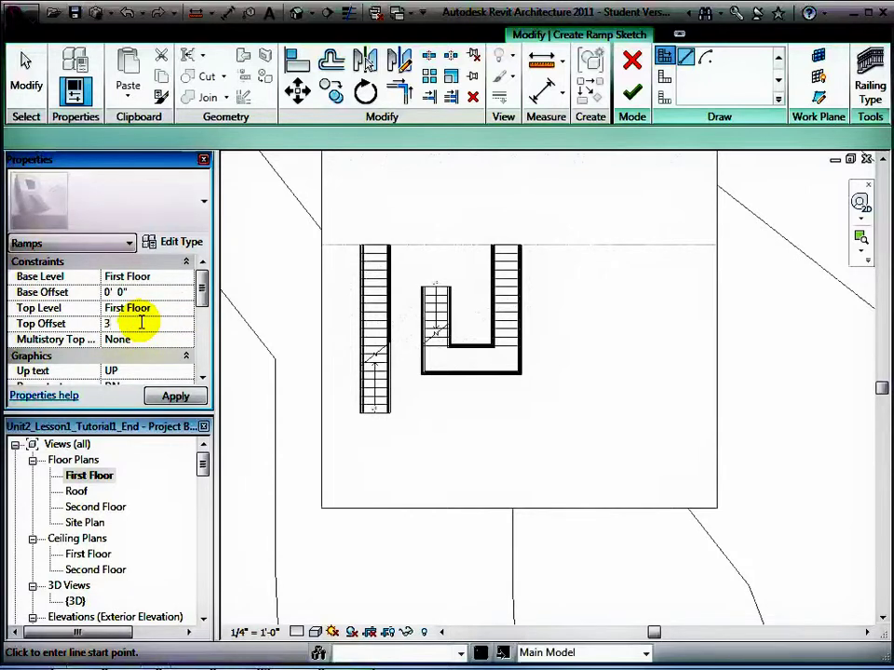
{"action": "left_click", "coordinate": [175, 397]}
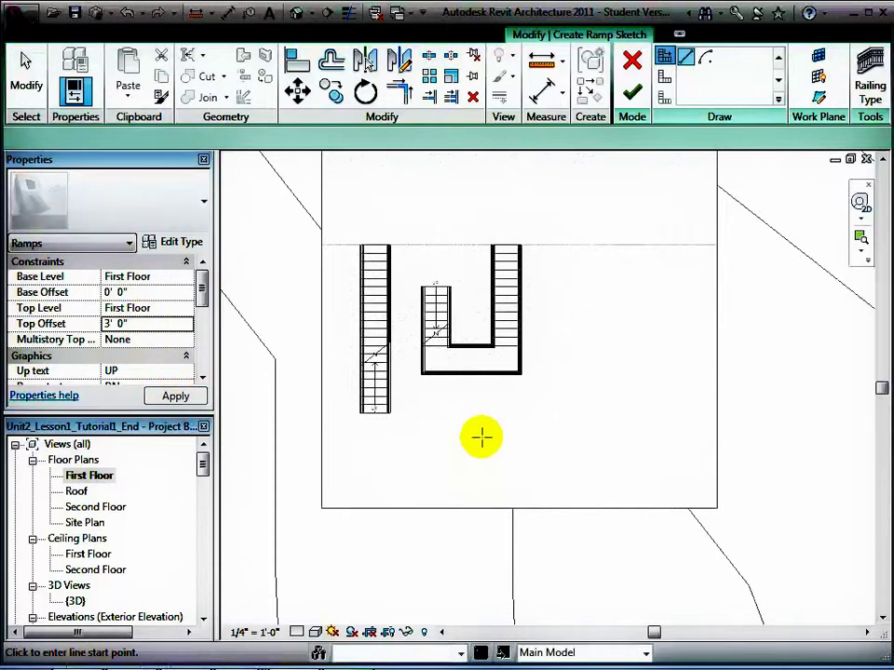
{"action": "left_click", "coordinate": [567, 490]}
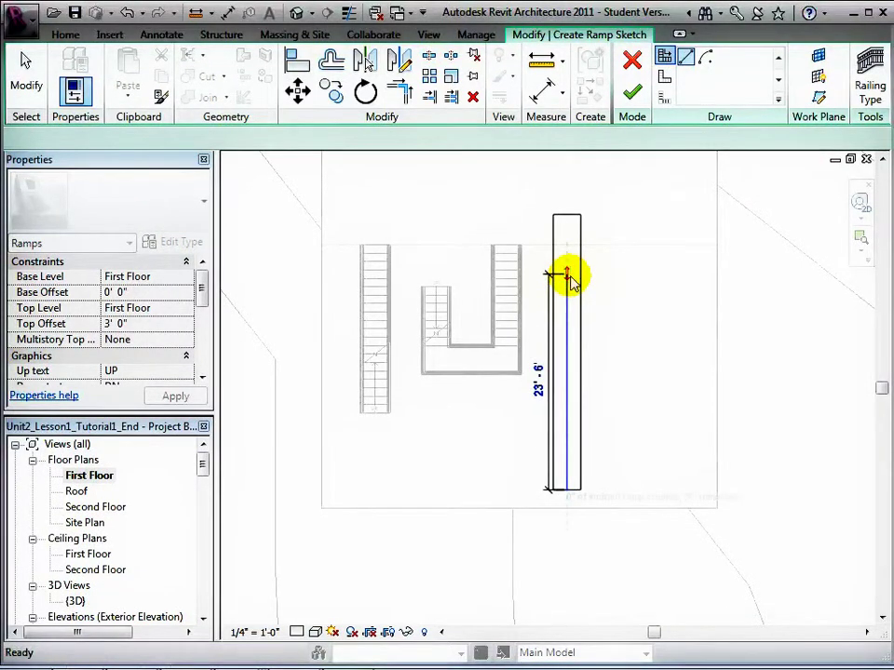
- Set the ramp type's Ramp Max Slope (1/x) to 6
{"action": "key", "text": "Escape"}
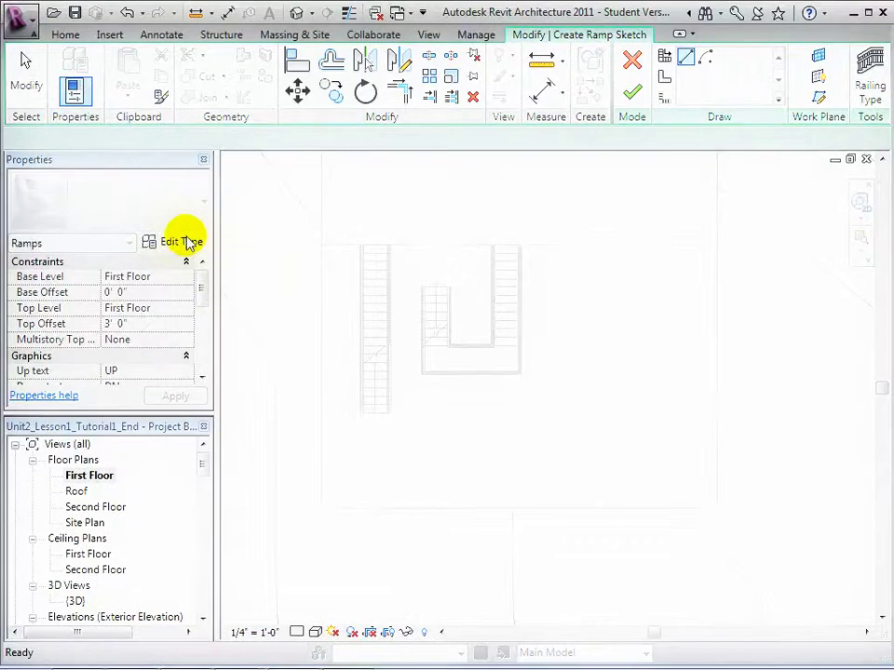
{"action": "left_click", "coordinate": [184, 242]}
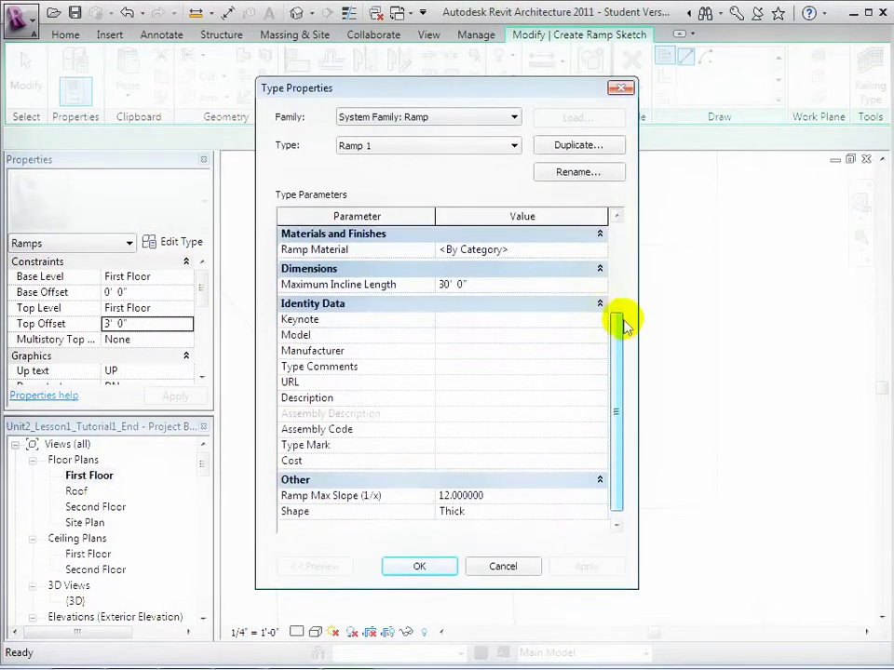
{"action": "left_click_drag", "start_coordinate": [621, 241], "coordinate": [464, 488]}
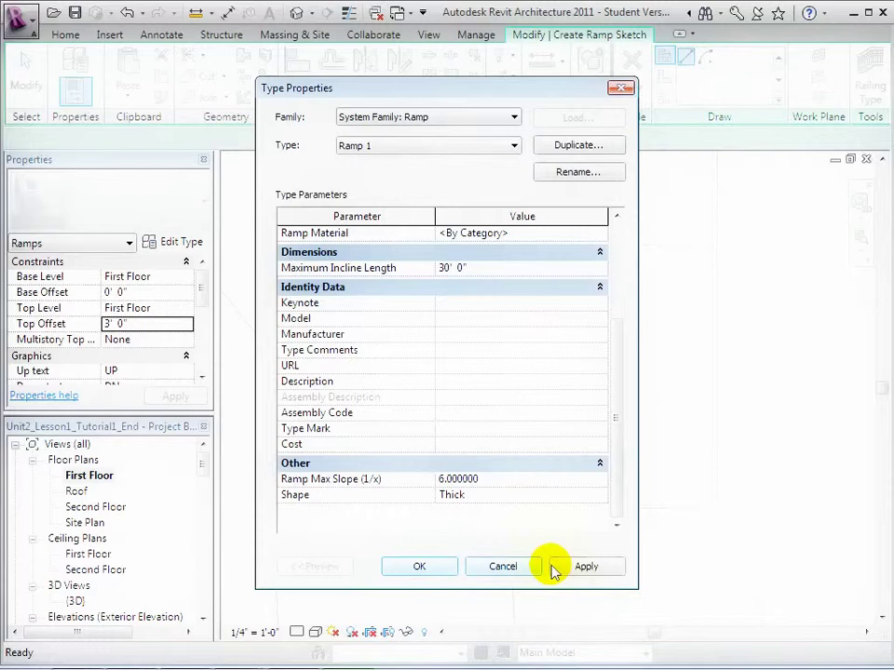
{"action": "left_click", "coordinate": [419, 567]}
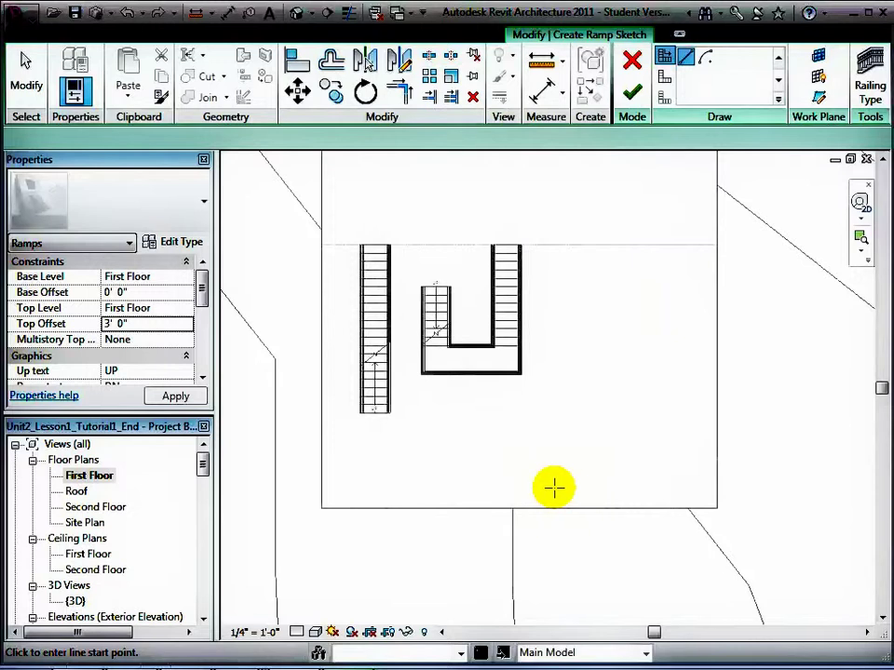
- Draw a straight ramp run right of the U-shaped stair, finish it, and view it in 3D
{"action": "left_click", "coordinate": [554, 488]}
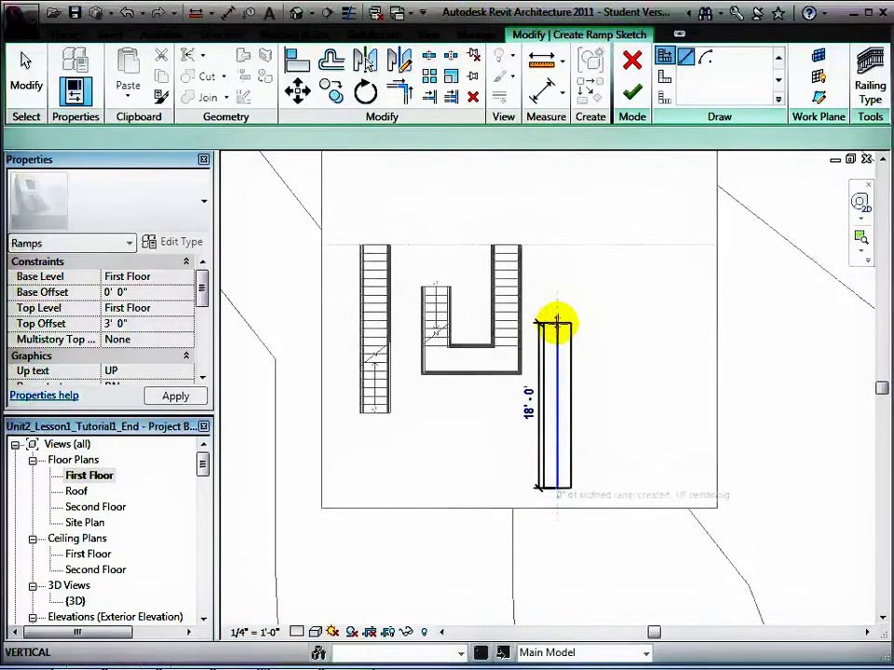
{"action": "left_click", "coordinate": [556, 324]}
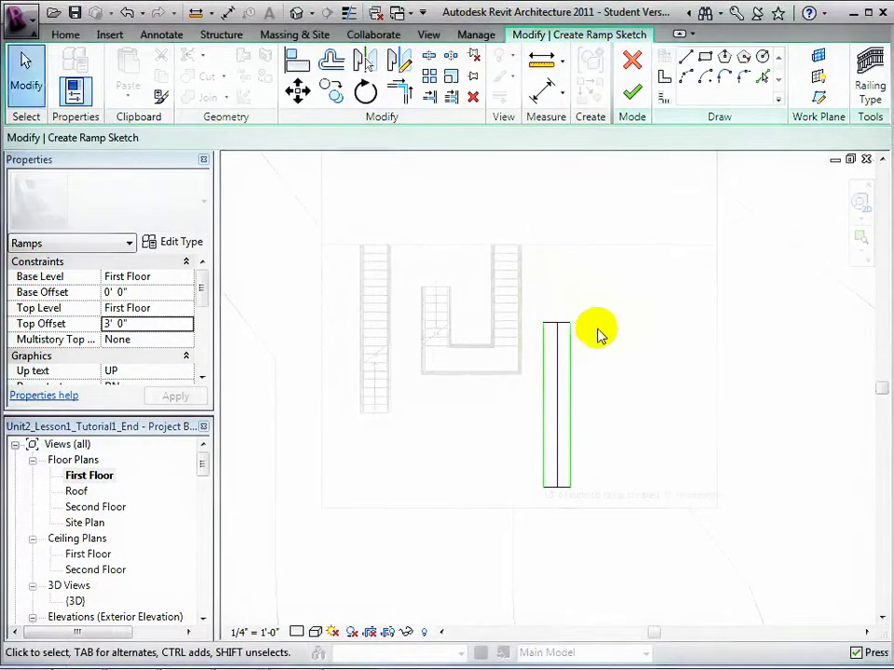
{"action": "left_click", "coordinate": [631, 95]}
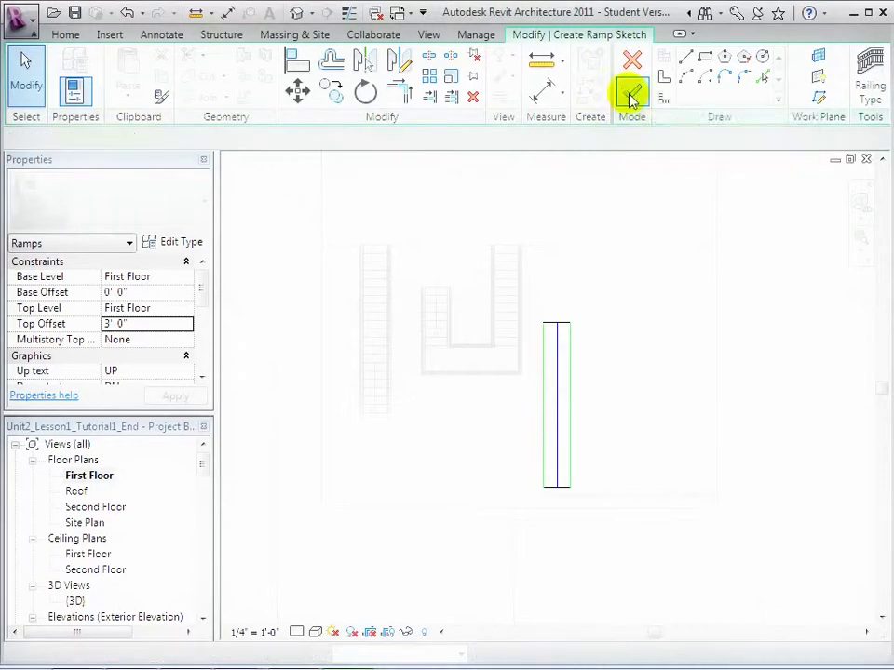
{"action": "left_click", "coordinate": [294, 13]}
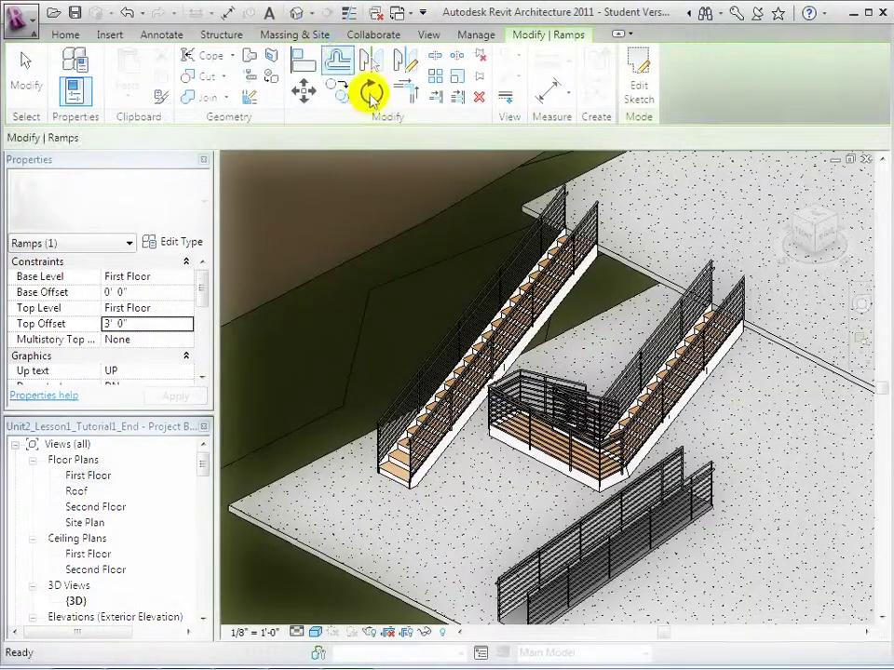
{"action": "scroll", "coordinate": [755, 429], "scroll_direction": "up", "scroll_amount": 2}
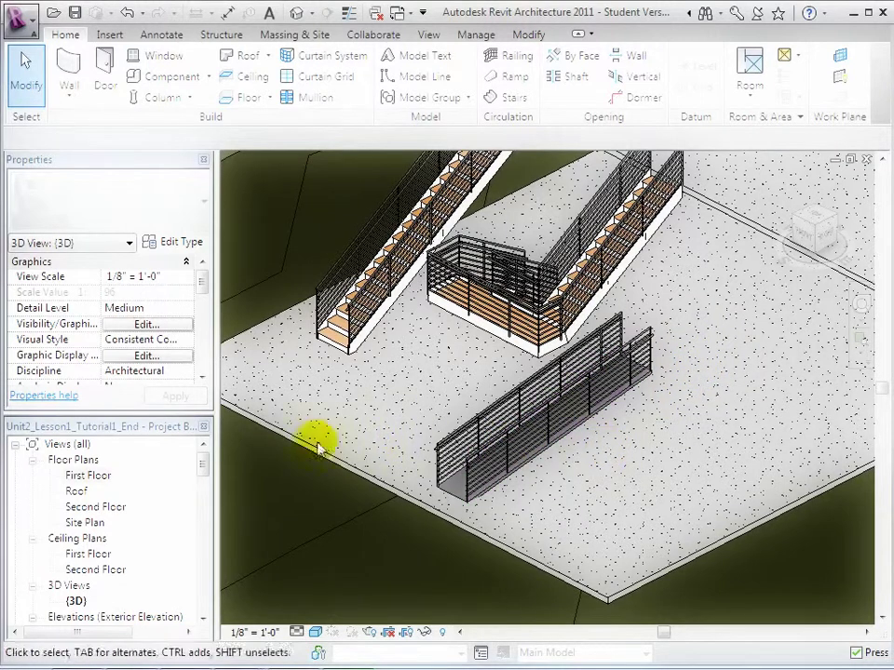
- Start a new ramp on the First Floor plan with its Top Level set to First Floor
{"action": "double_click", "coordinate": [88, 475]}
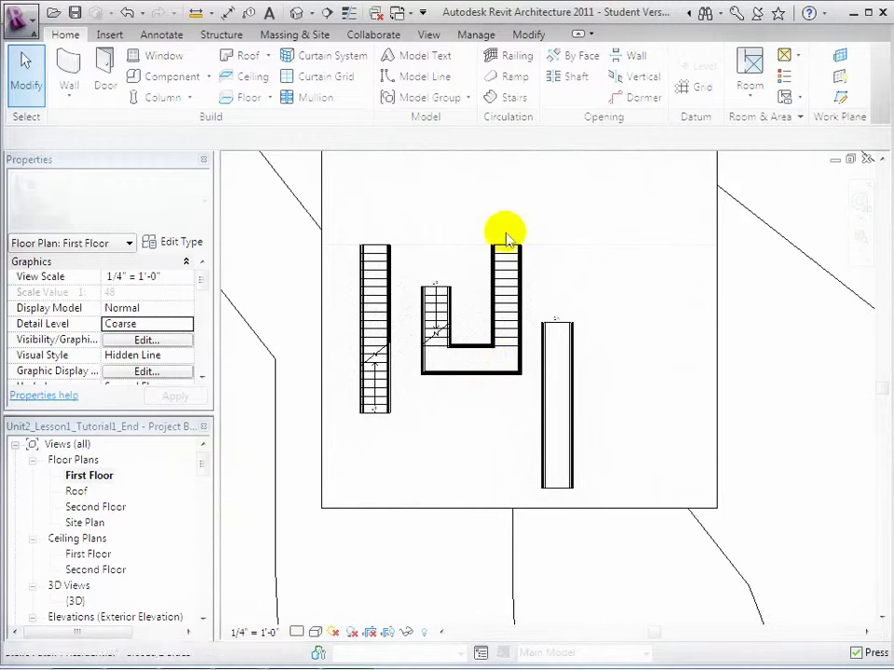
{"action": "left_click", "coordinate": [511, 78]}
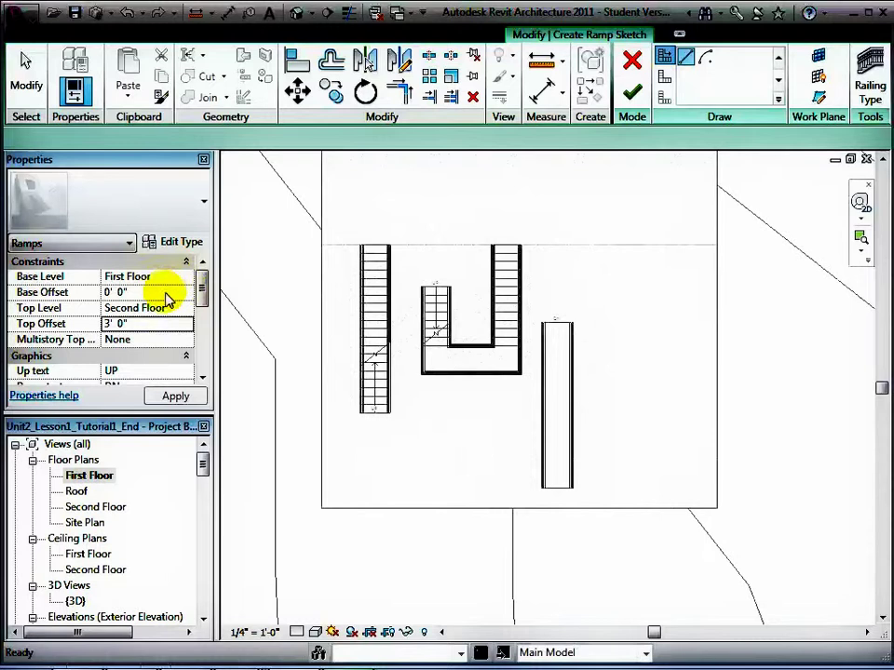
{"action": "left_click", "coordinate": [162, 307]}
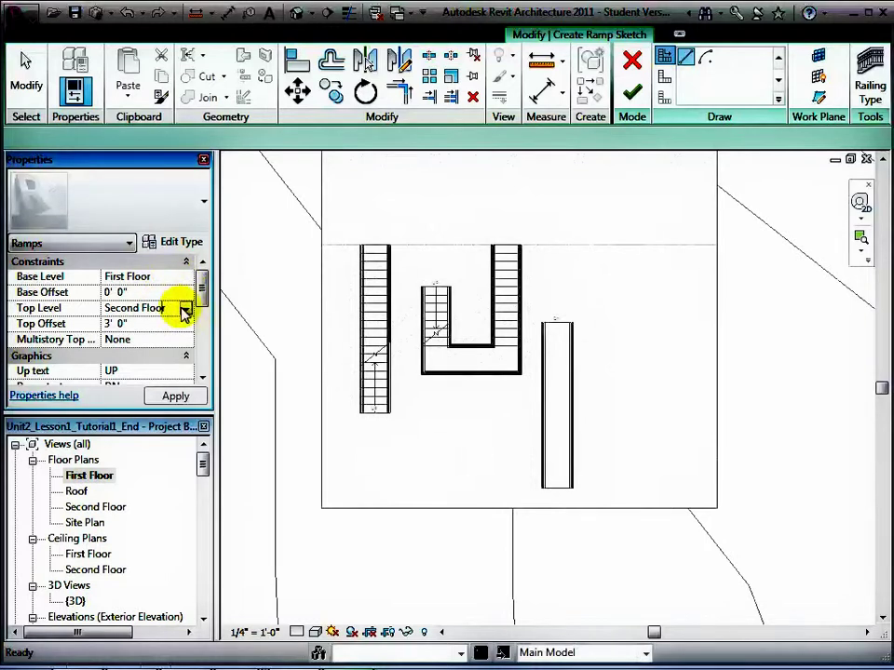
{"action": "left_click", "coordinate": [184, 310]}
{"action": "left_click", "coordinate": [144, 338]}
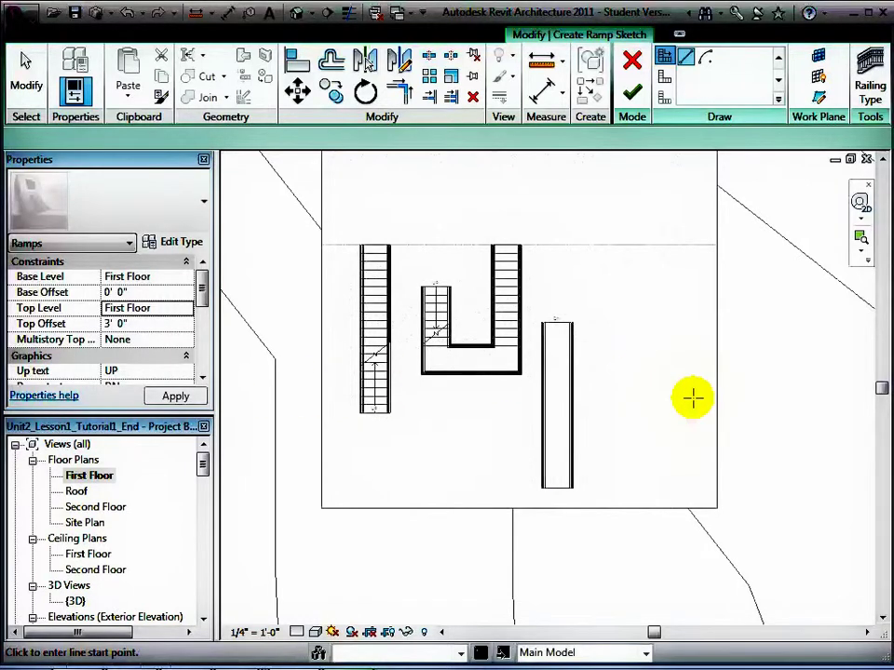
- Sketch an upward run then a leftward run to form the L-shaped ramp, and finish it
{"action": "left_click", "coordinate": [693, 399]}
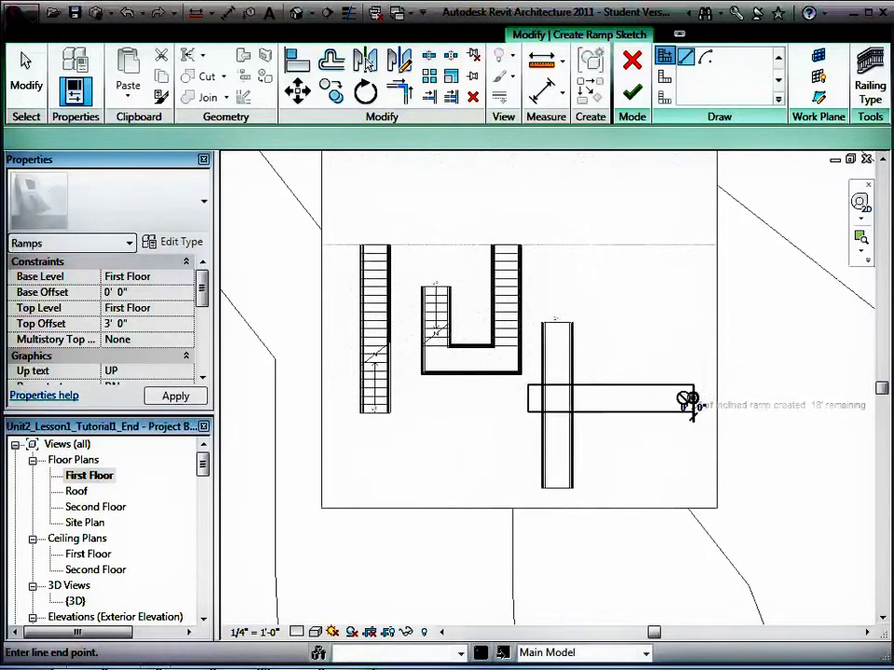
{"action": "left_click", "coordinate": [693, 326]}
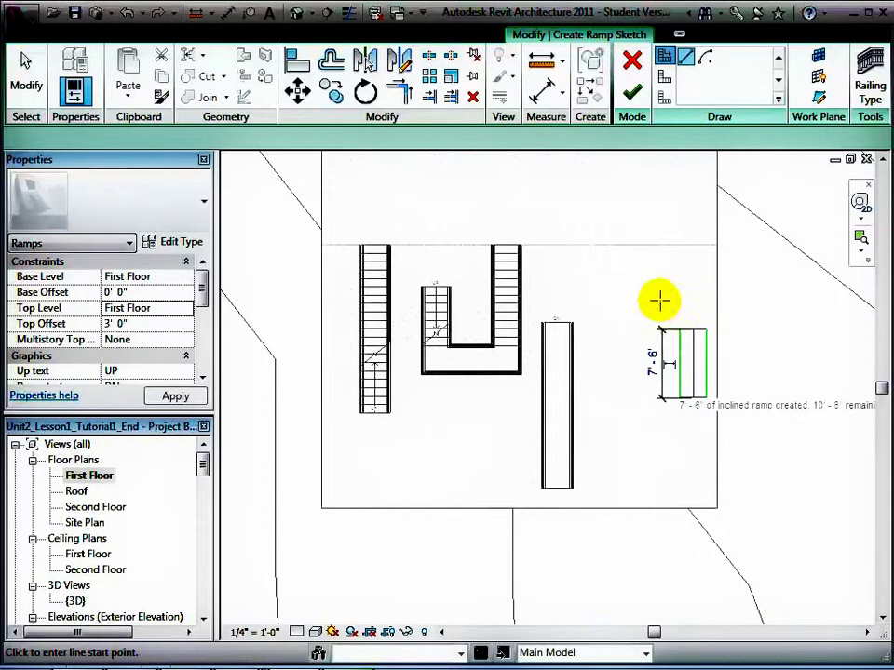
{"action": "left_click", "coordinate": [660, 299]}
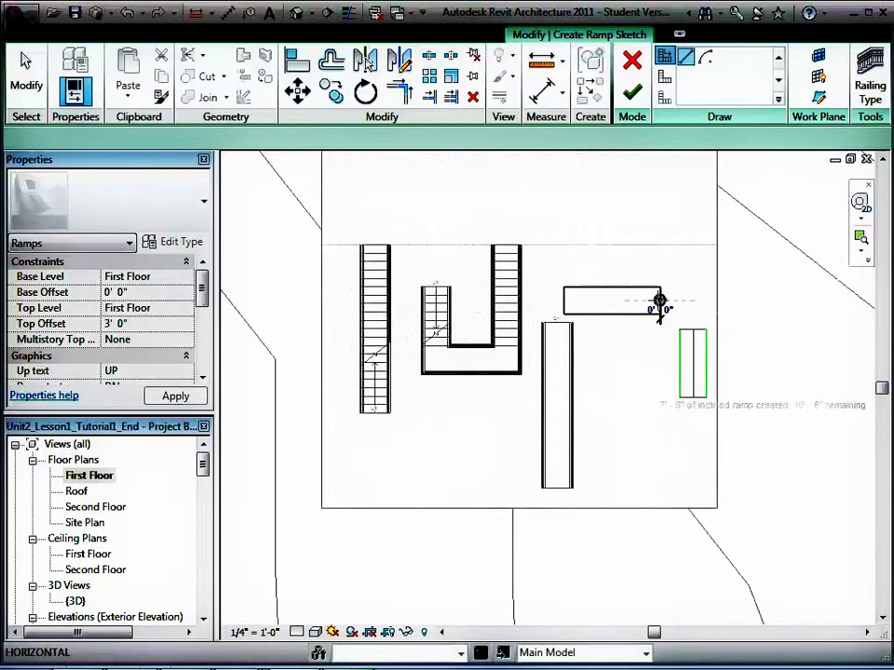
{"action": "left_click", "coordinate": [558, 300]}
{"action": "key", "text": "Escape"}
{"action": "key", "text": "Escape"}
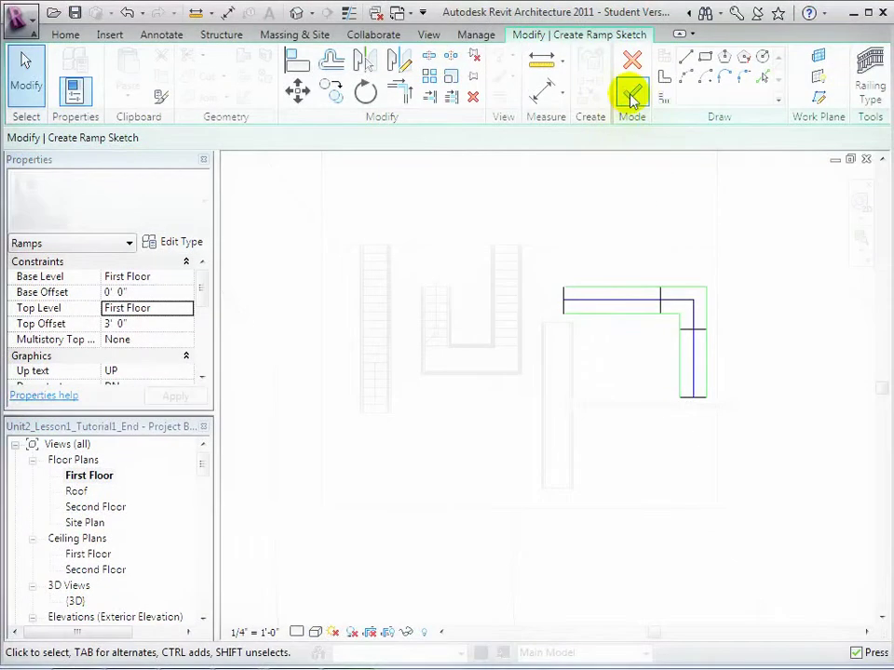
{"action": "left_click", "coordinate": [632, 97]}
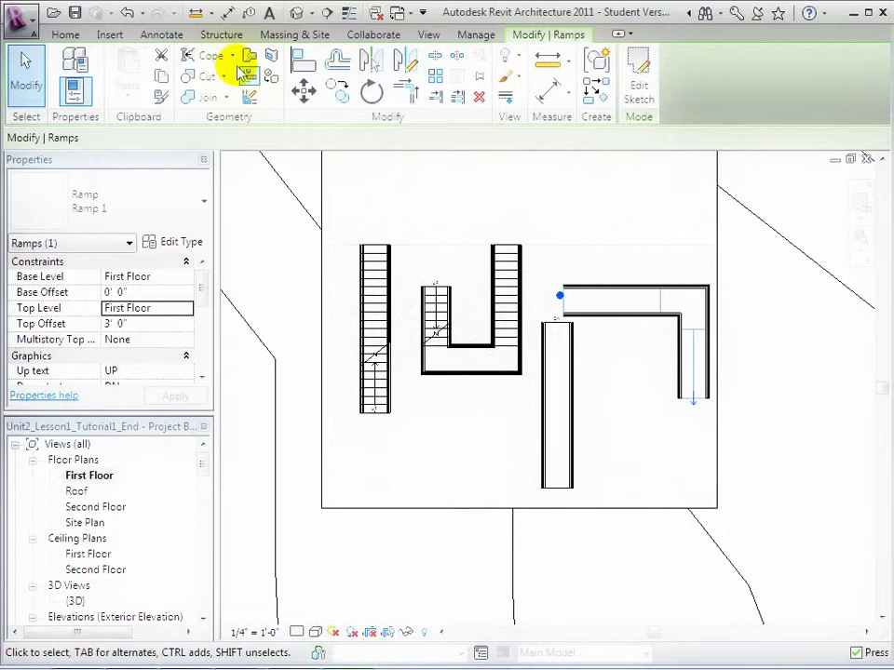
- In 3D, select the L-shaped ramp's inner and outer railings plus a straight-ramp railing
{"action": "left_click", "coordinate": [294, 17]}
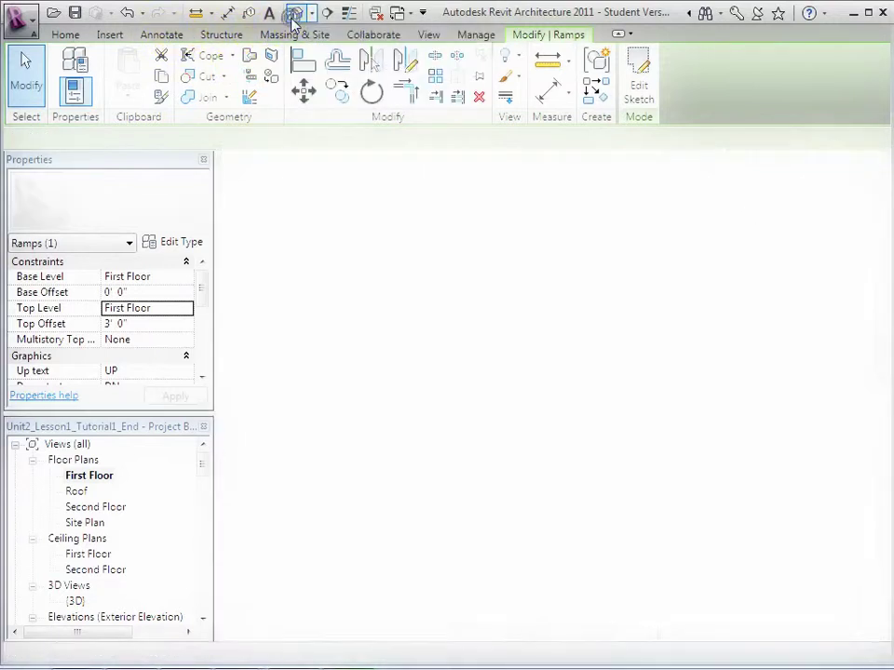
{"action": "mouse_move", "coordinate": [598, 409]}
{"action": "middle_mouse_down"}
{"action": "mouse_move", "coordinate": [666, 466]}
{"action": "mouse_move", "coordinate": [598, 402]}
{"action": "middle_mouse_up"}
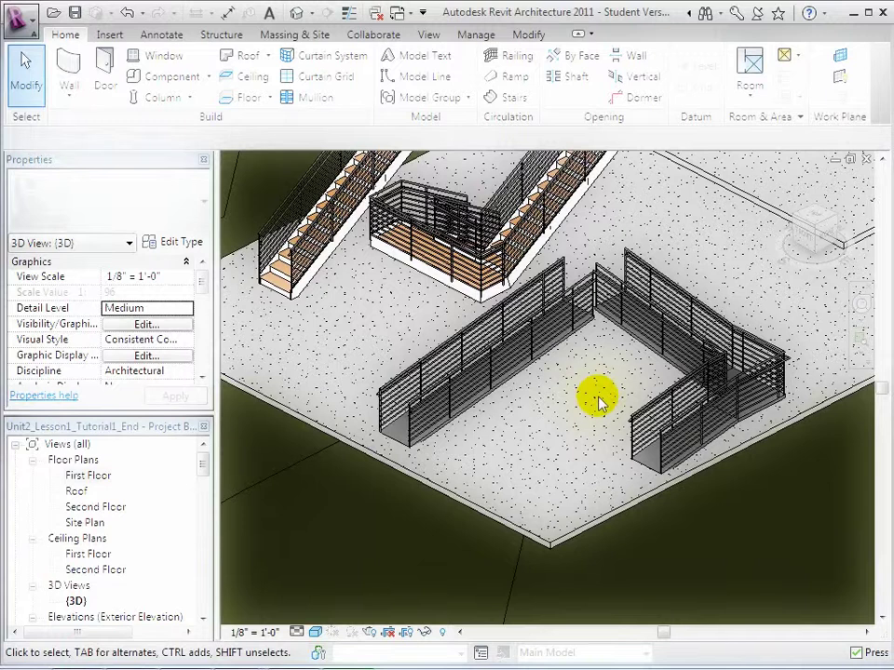
{"action": "left_click", "coordinate": [665, 353]}
{"action": "left_click_drag", "start_coordinate": [664, 354], "coordinate": [735, 343]}
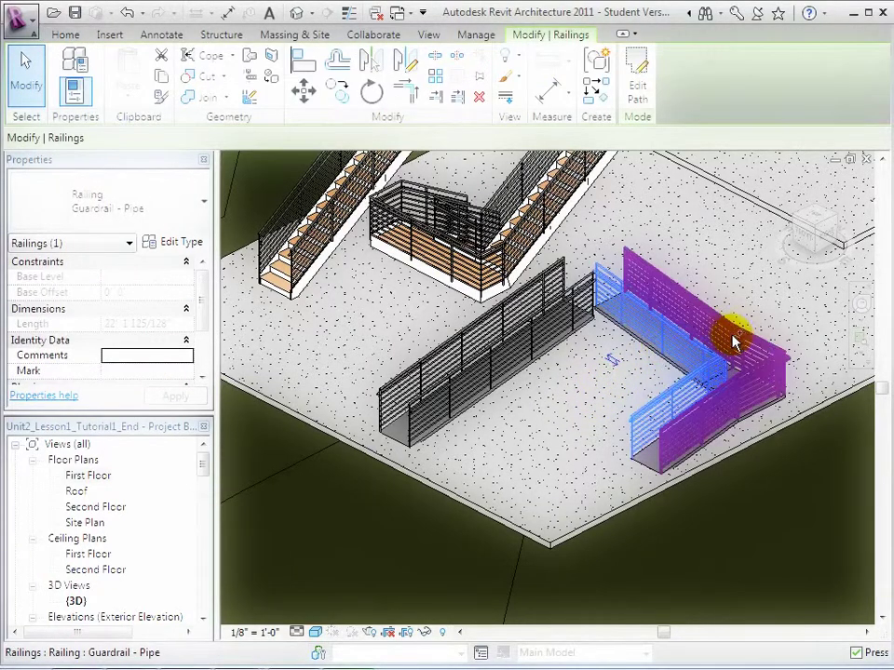
{"action": "left_click", "coordinate": [734, 342], "text": "ctrl"}
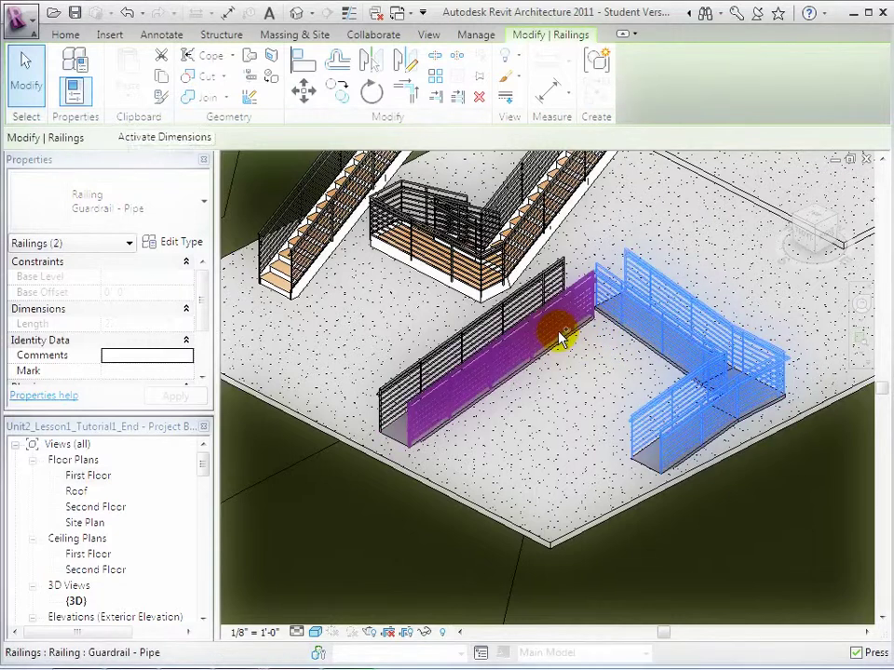
{"action": "left_click", "coordinate": [520, 316], "text": "ctrl"}
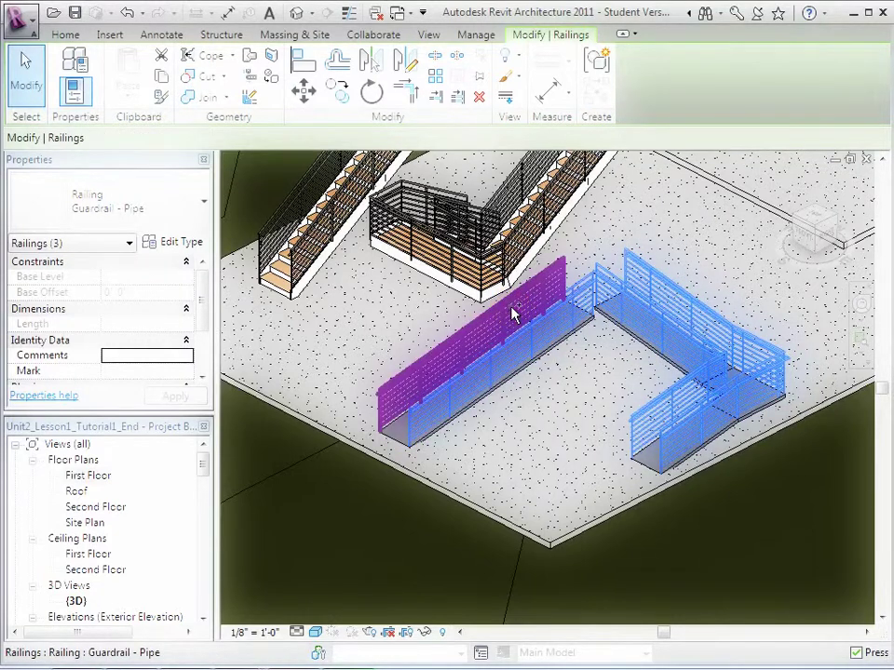